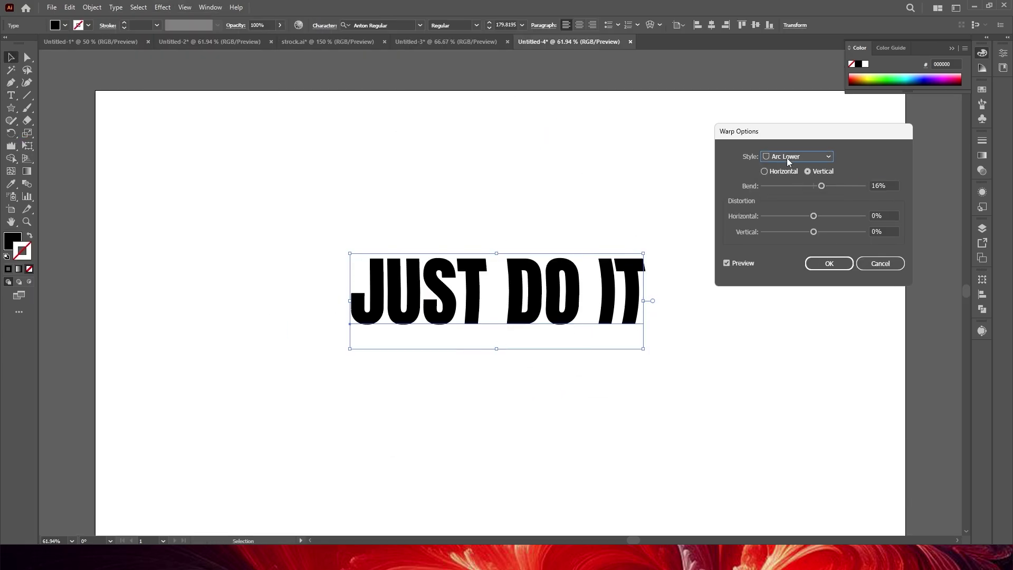
left_click(781, 158)
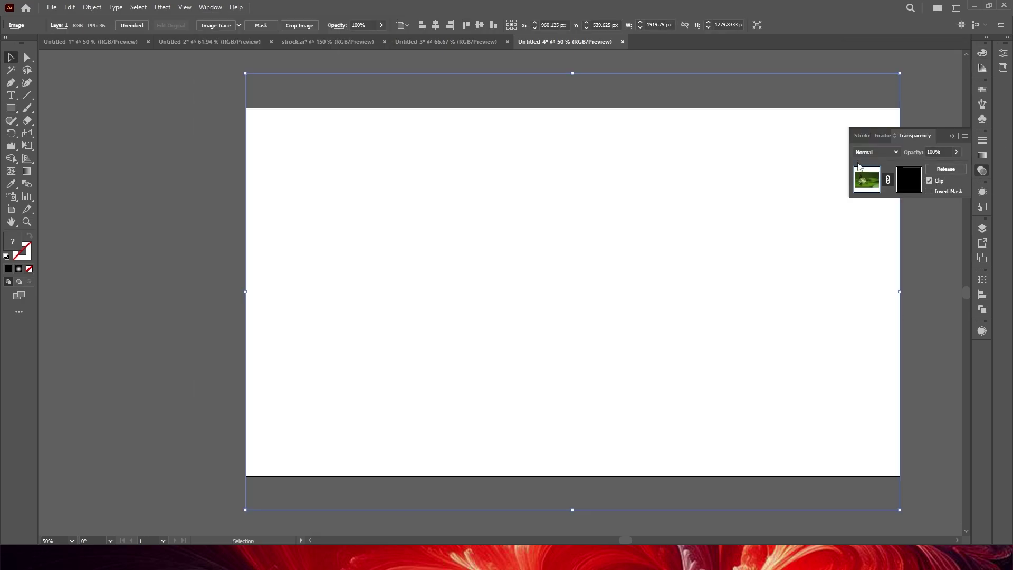
left_click(69, 7)
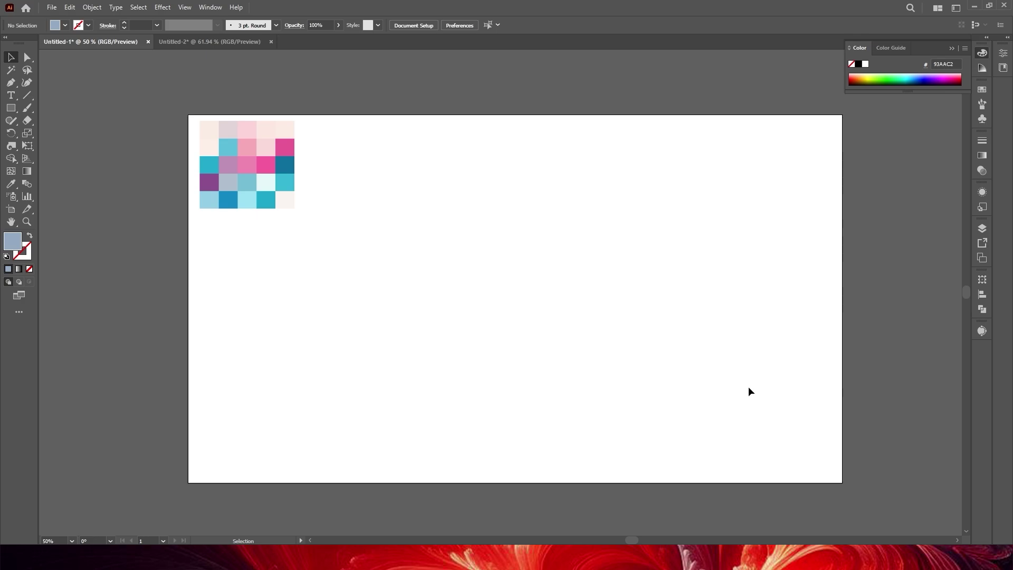
- Draw a circle about 465 px in diameter and center it horizontally and vertically on the artboard
left_click_drag(11, 108, 57, 131)
left_click_drag(416, 206, 575, 364)
left_click(452, 25)
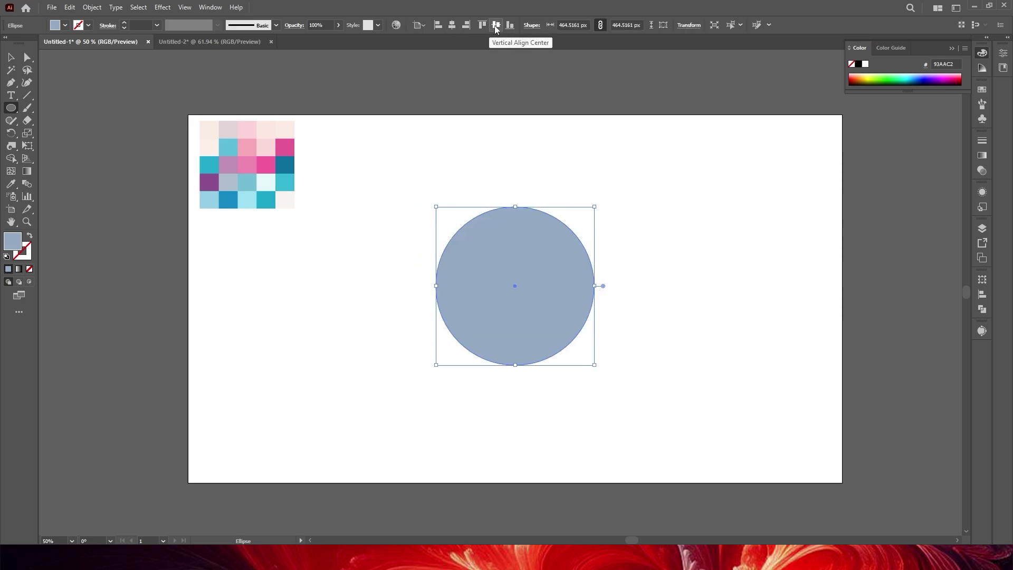
left_click(496, 25)
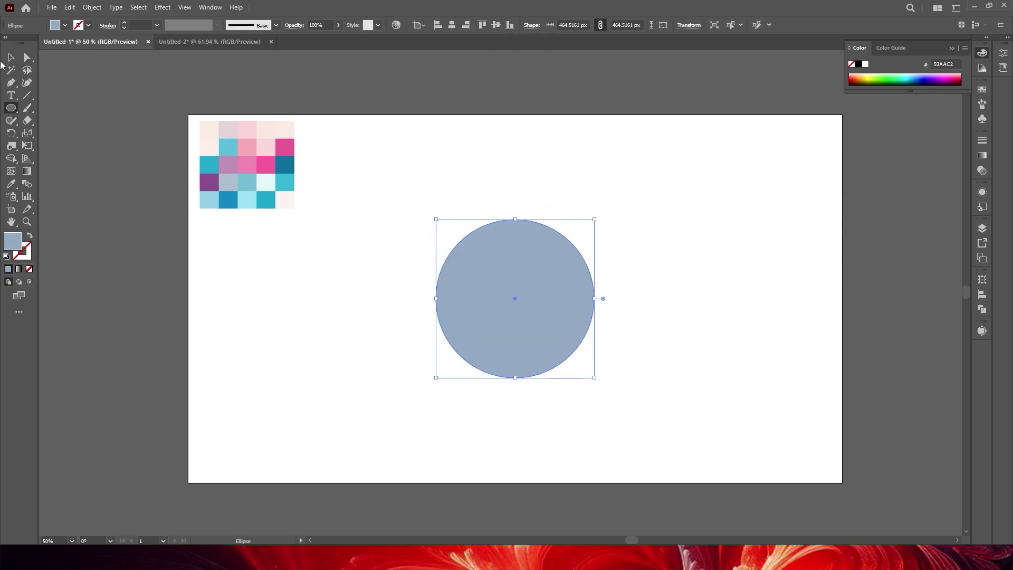
- Select the circle and add mesh points with the Mesh tool to build a grid of four vertical and three horizontal lines
left_click(11, 57)
left_click(351, 266)
left_click_drag(388, 227, 621, 398)
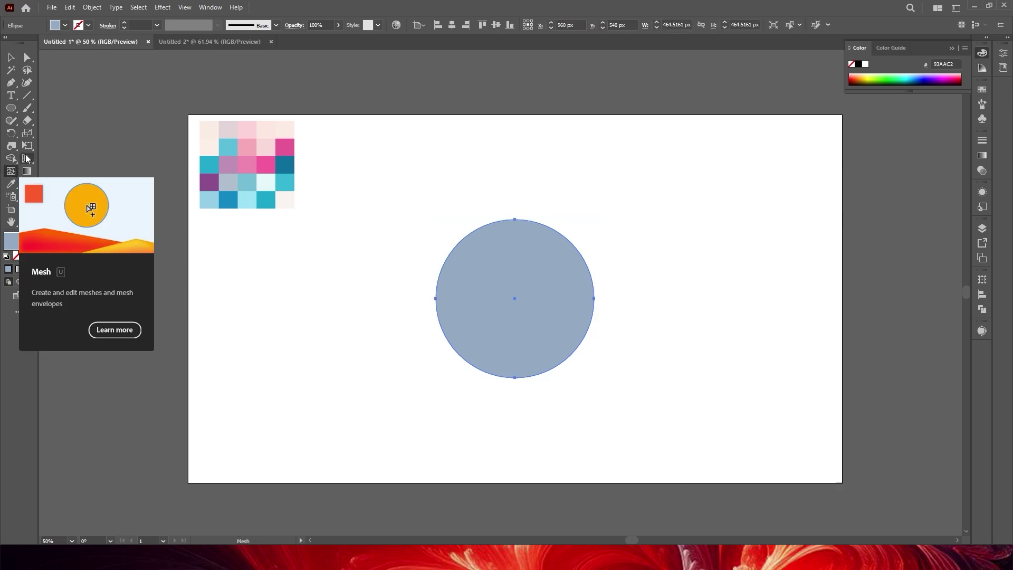
left_click(11, 172)
left_click(491, 297)
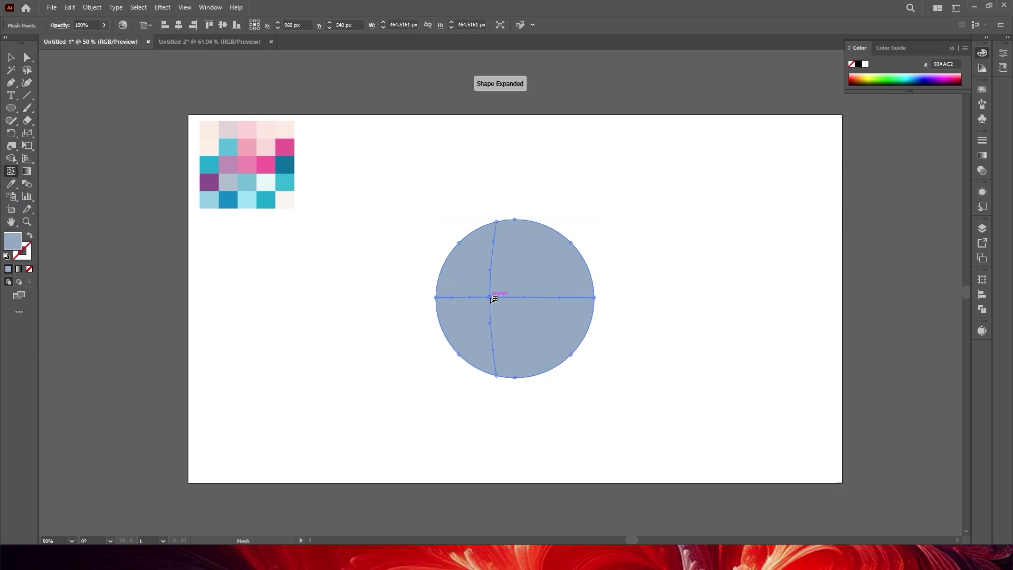
left_click(557, 298)
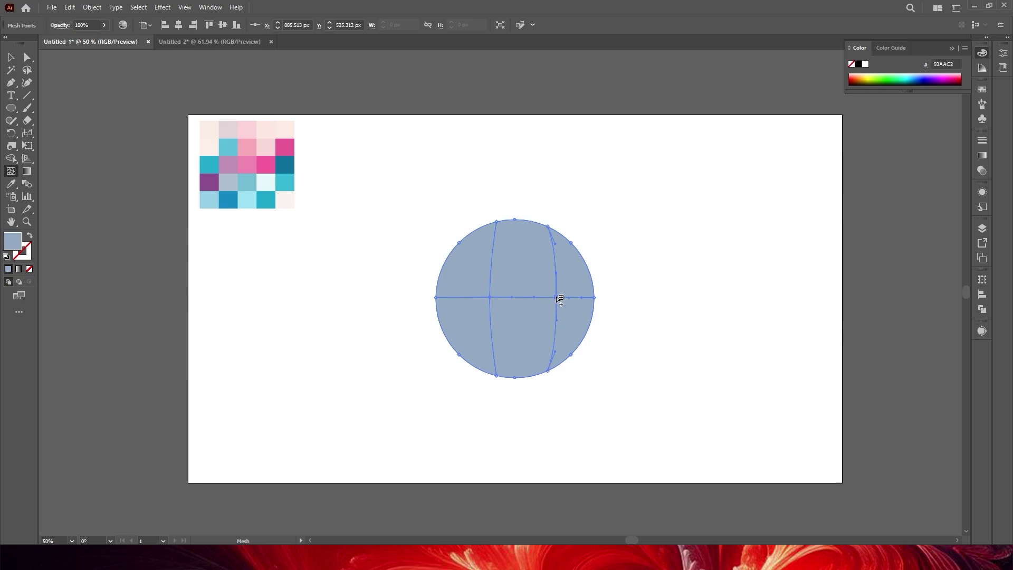
left_click(492, 253)
left_click(492, 334)
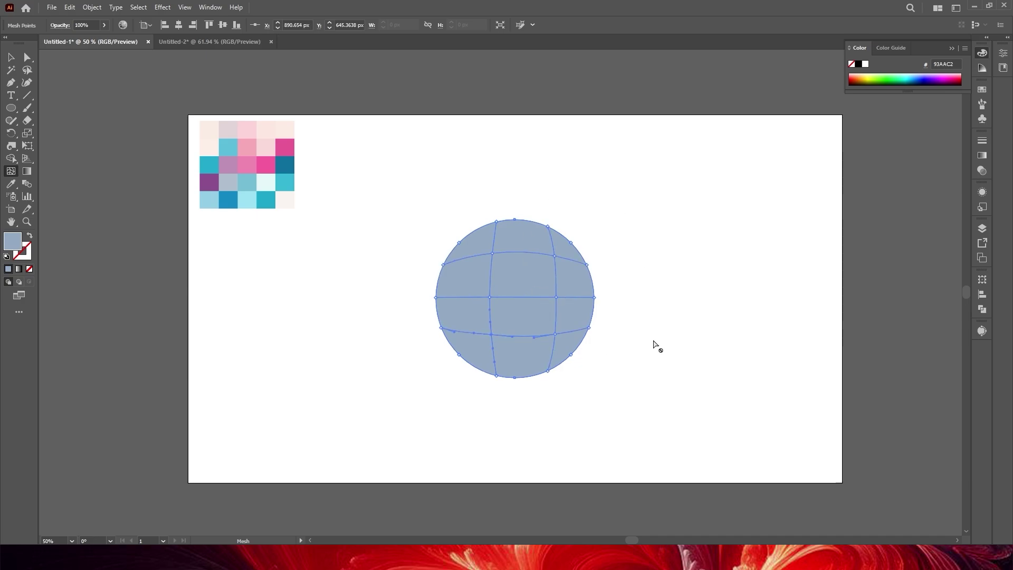
left_click(522, 297)
left_click(460, 297)
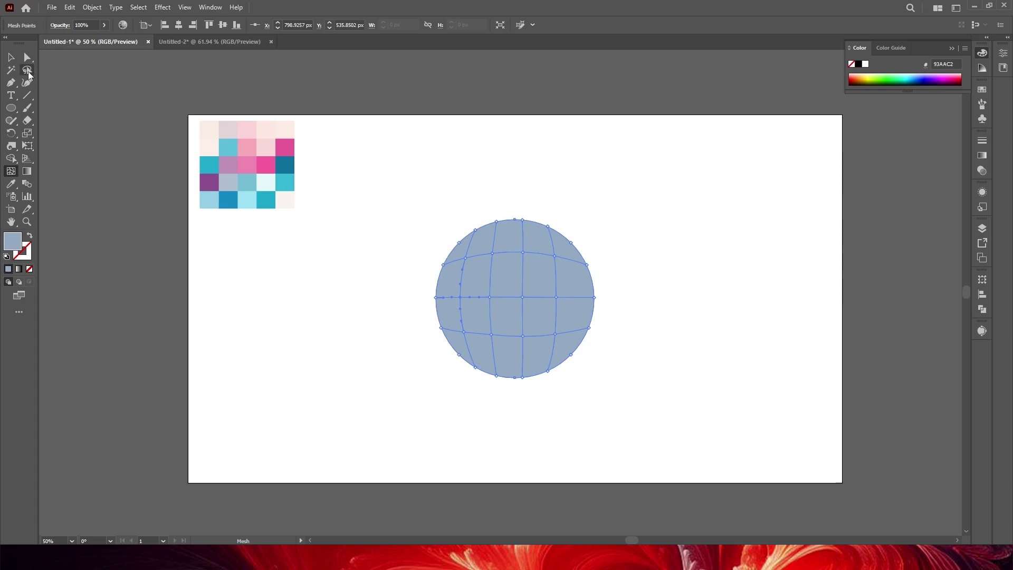
- Lasso the circle's upper-right and lower-left mesh points in turn and sample magenta and pink onto them from the color swatches
left_click(27, 71)
mouse_move(574, 214)
left_mouse_down()
mouse_move(573, 279)
mouse_move(602, 271)
mouse_move(605, 239)
mouse_move(578, 217)
left_mouse_up()
left_click(11, 184)
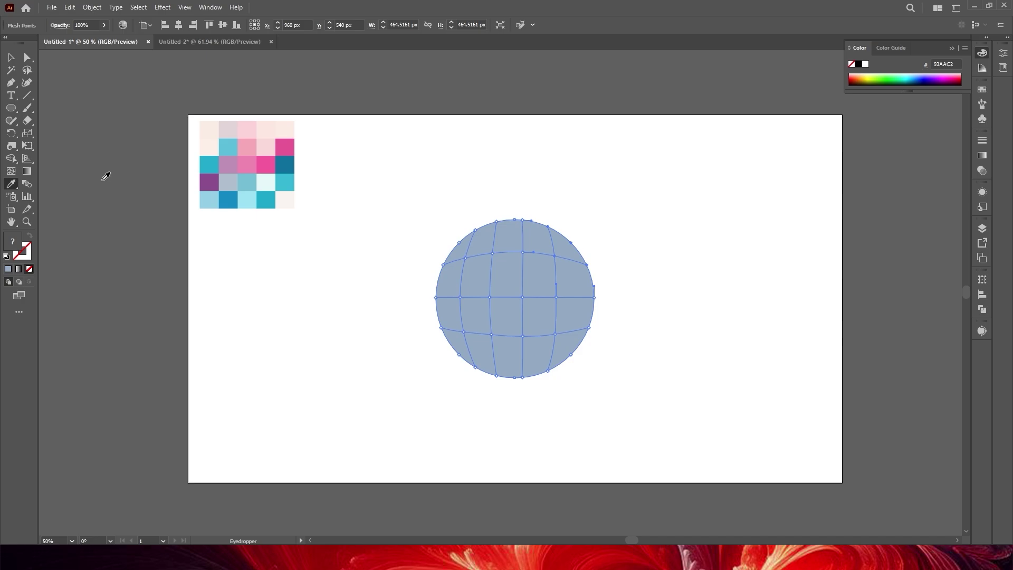
left_click(280, 151)
left_click(27, 70)
left_click(11, 184)
left_click(247, 165)
- Lasso the circle's central mesh point and color it with the bright pink swatch
left_click(26, 71)
left_click_drag(441, 334, 548, 280)
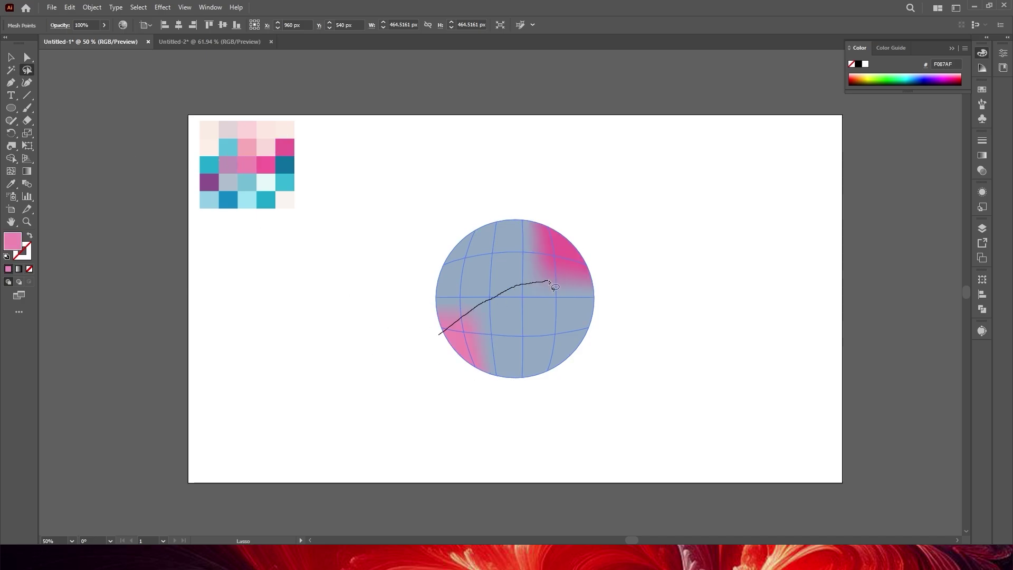
left_click(11, 183)
left_click(266, 165)
- Color the circle's bottom-edge mesh points dark blue and the lower mesh points light teal using the sampled swatches
left_click(27, 72)
left_click_drag(485, 325, 560, 326)
left_click(11, 184)
left_click(283, 165)
left_click(27, 70)
left_click(11, 184)
left_click(228, 147)
- Lasso the mesh points along the circle's right edge, color them with the teal swatch and deselect the circle
left_click(27, 70)
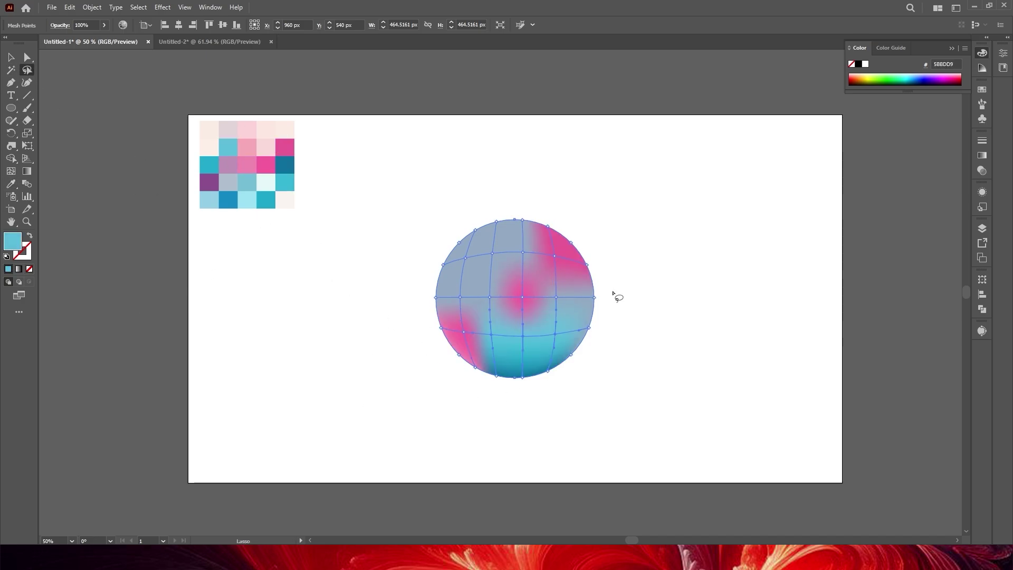
mouse_move(610, 292)
left_mouse_down()
mouse_move(579, 307)
mouse_move(572, 324)
mouse_move(583, 350)
mouse_move(609, 334)
mouse_move(610, 293)
left_mouse_up()
left_click(12, 184)
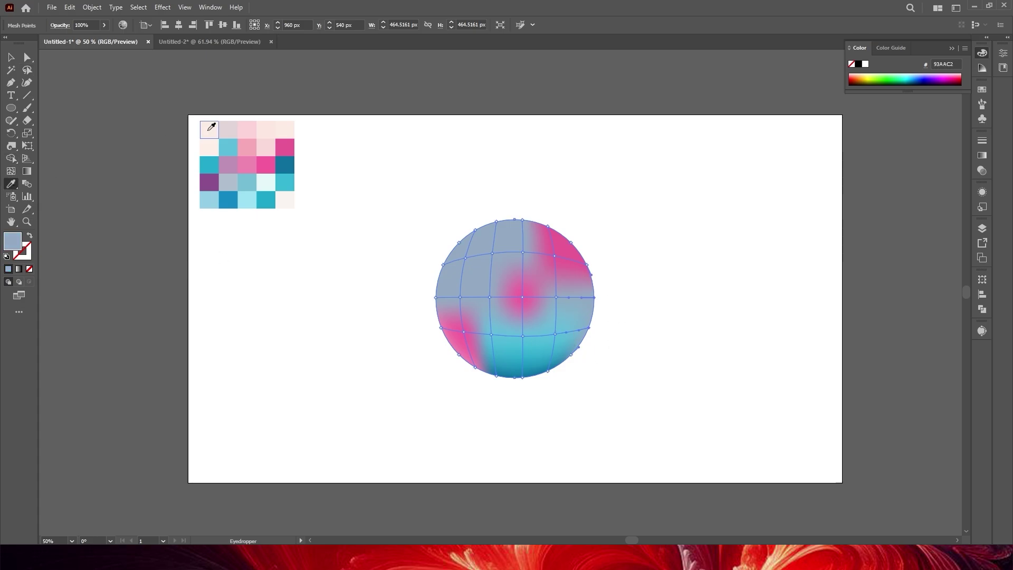
left_click(208, 165)
left_click(27, 57)
left_click(348, 232)
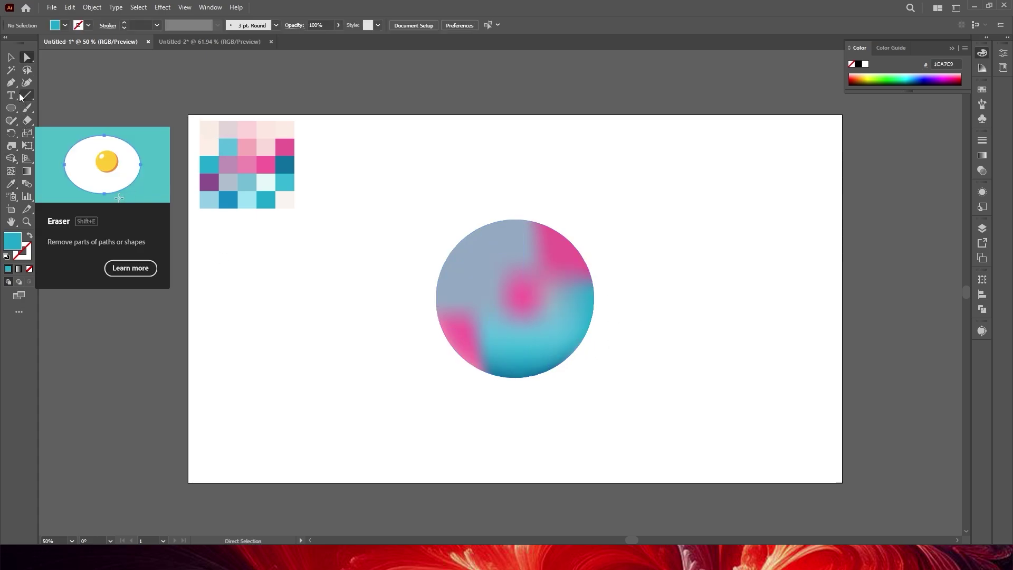
- Recolor the gray upper-left area of the circle's mesh with the sampled dark blue and medium blue swatches
left_click(27, 69)
mouse_move(531, 213)
left_mouse_down()
mouse_move(479, 226)
mouse_move(528, 216)
mouse_move(529, 258)
left_mouse_up()
left_click(12, 184)
left_click(288, 172)
left_click(27, 70)
left_click(11, 184)
left_click(228, 200)
- Color the inner left mesh point teal and the point beside the lower-left pink patch bright pink
left_click(27, 69)
left_click_drag(497, 291, 497, 303)
left_click(12, 183)
left_click(209, 166)
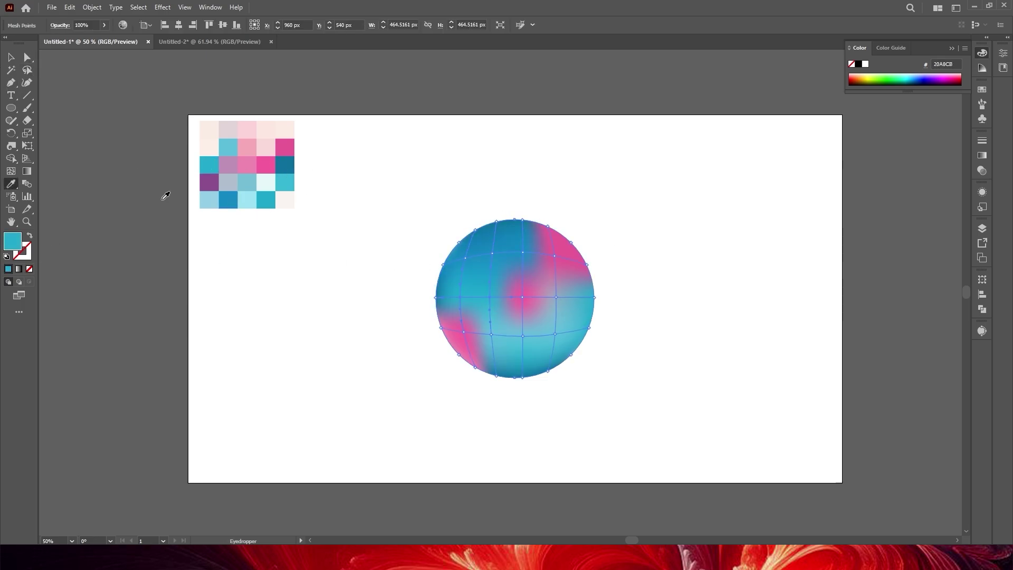
left_click(266, 166)
left_click(11, 57)
left_click(619, 259)
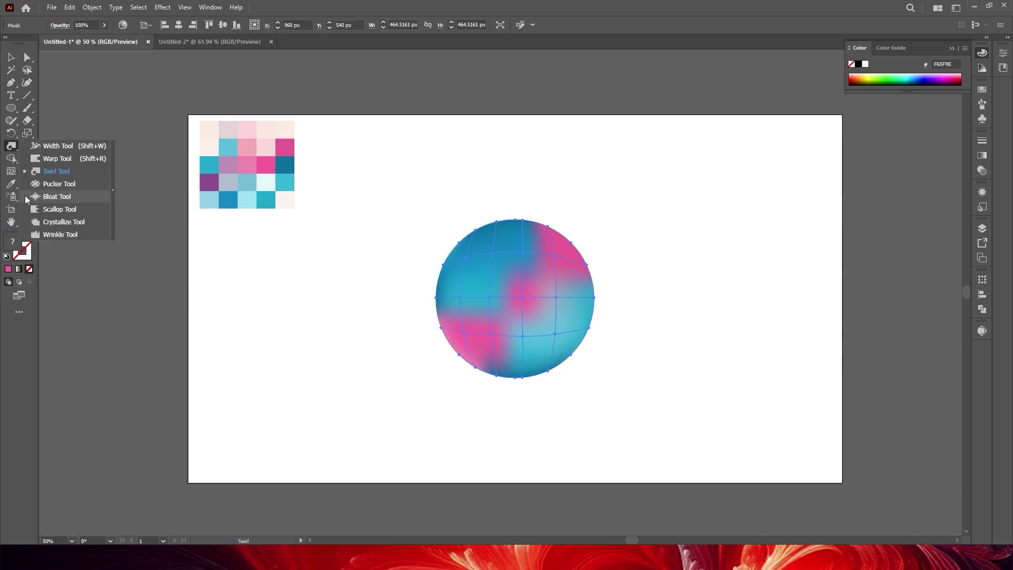
- Roughen the mesh circle's lines and edges with strokes of the Wrinkle tool
left_click(79, 237)
mouse_move(648, 336)
left_mouse_down()
mouse_move(431, 338)
mouse_move(612, 348)
mouse_move(443, 336)
mouse_move(608, 334)
mouse_move(580, 237)
mouse_move(556, 392)
left_mouse_up()
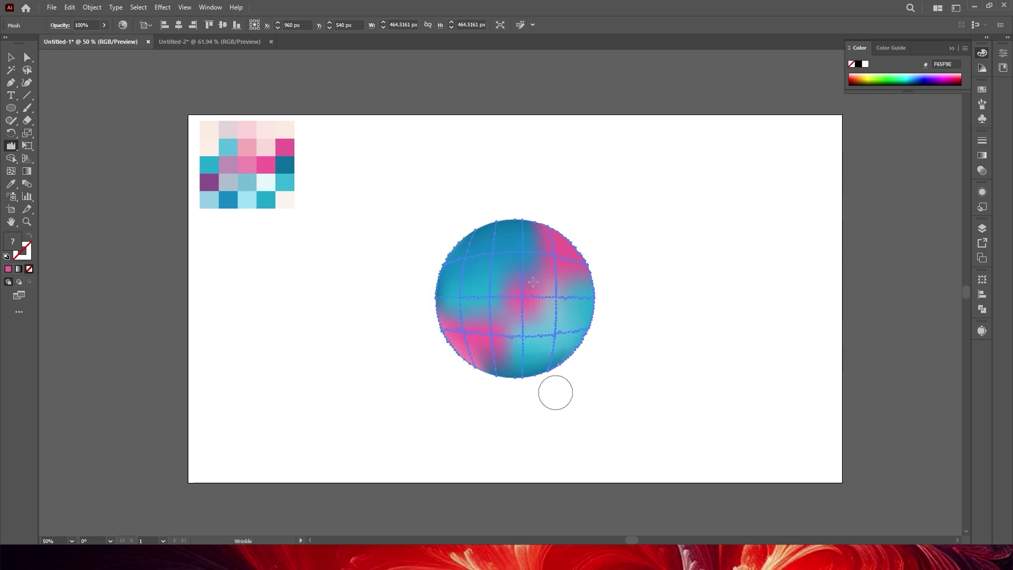
left_click_drag(533, 281, 515, 384)
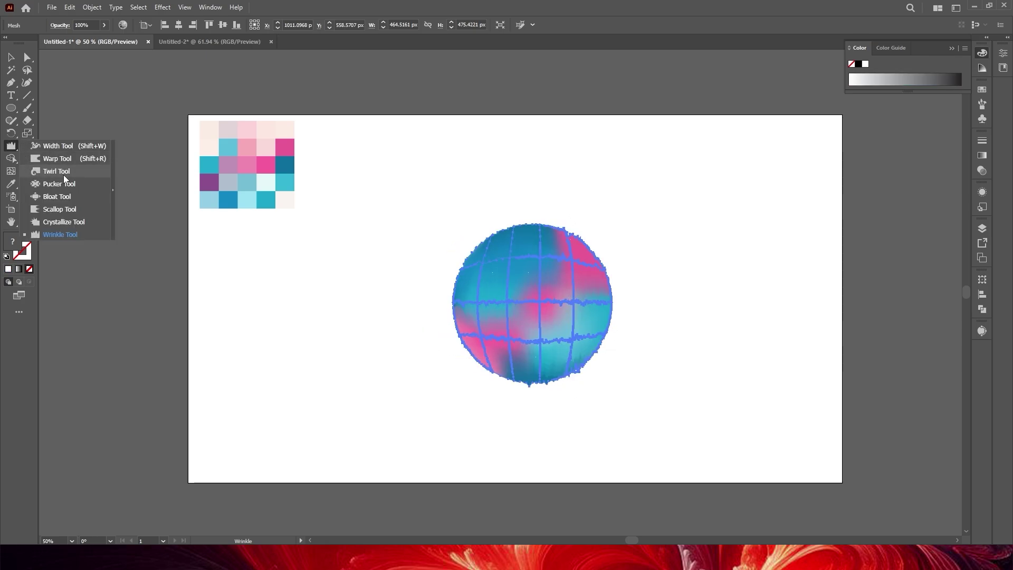
- Swirl the colors inside the circle with the Twirl tool and move the circle beneath the color swatches
left_click(68, 172)
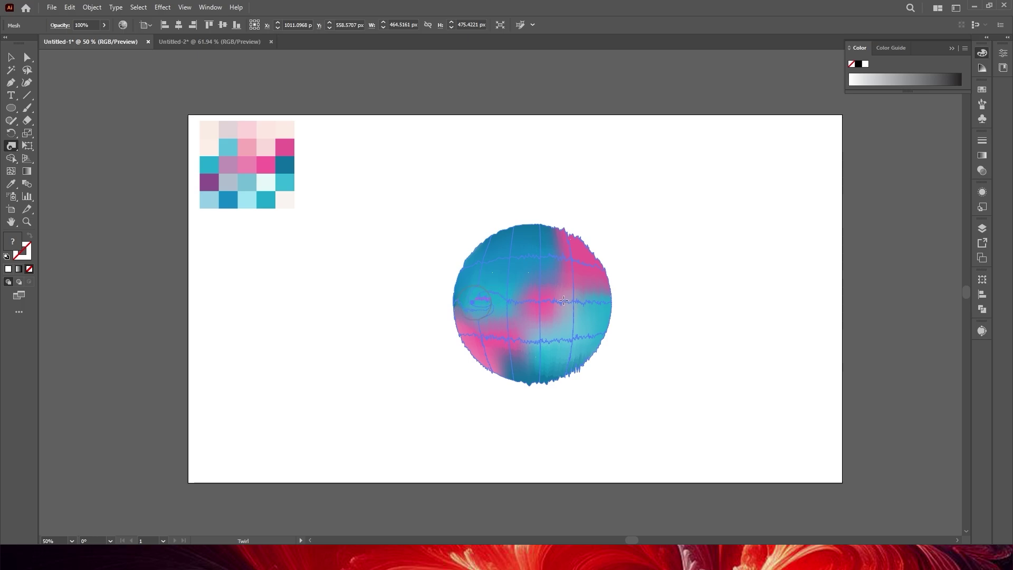
left_click_drag(525, 257, 556, 259)
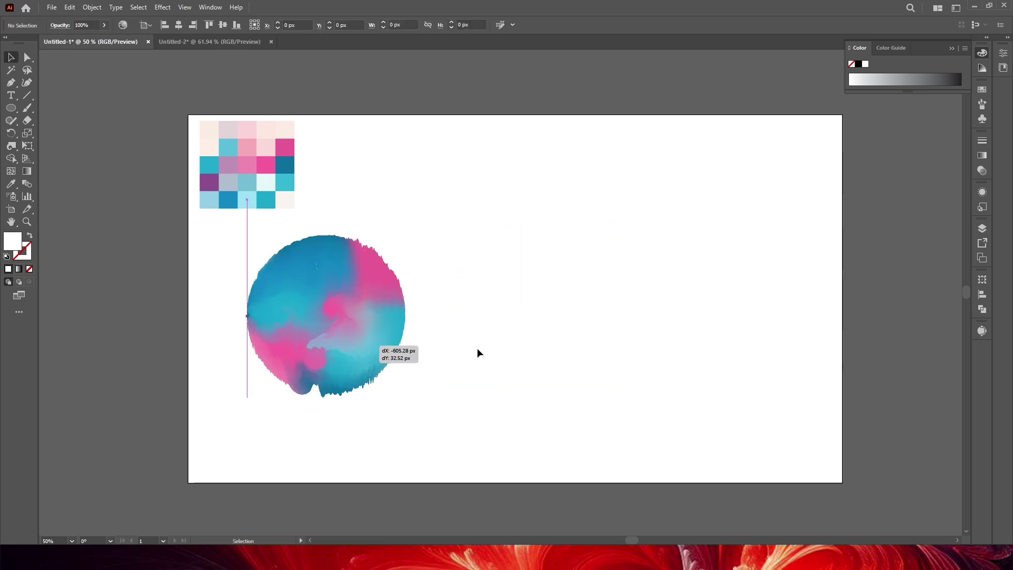
left_click(11, 146)
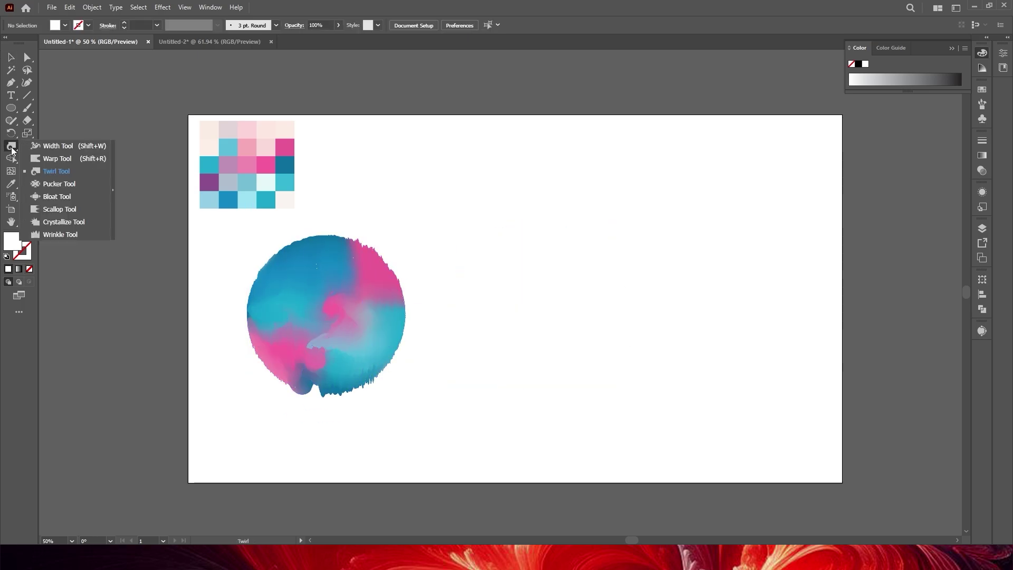
left_click(68, 234)
key("v")
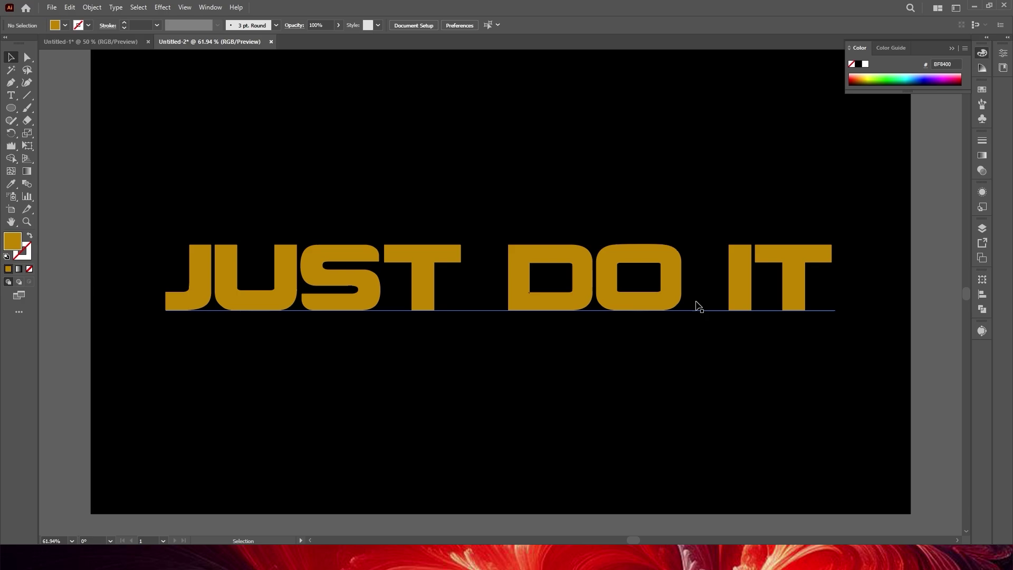
- Select the live "JUST DO IT" text and try to fill it with a blue linear gradient
left_click(424, 286)
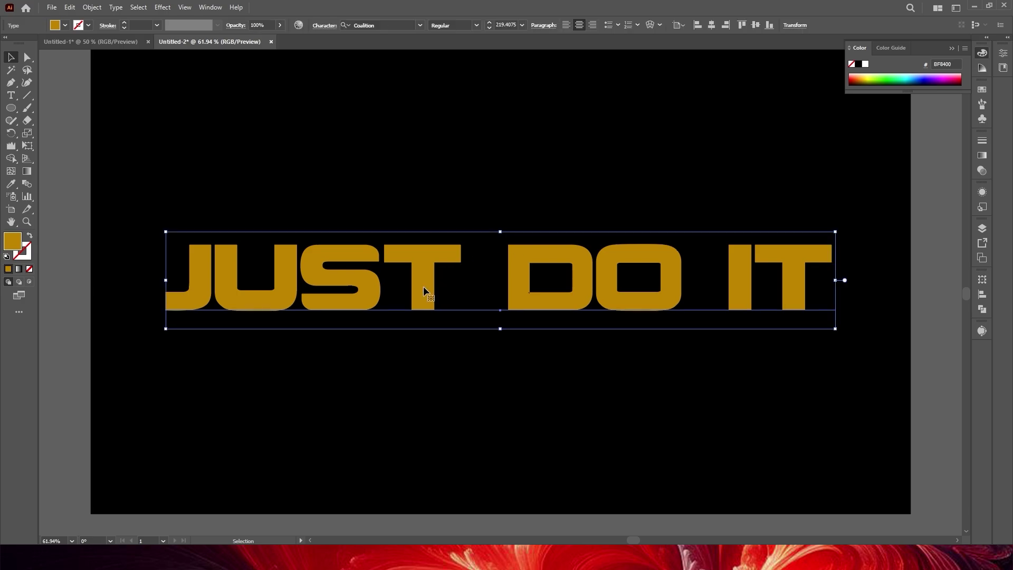
double_click(304, 290)
key("ctrl+a")
left_click(379, 276)
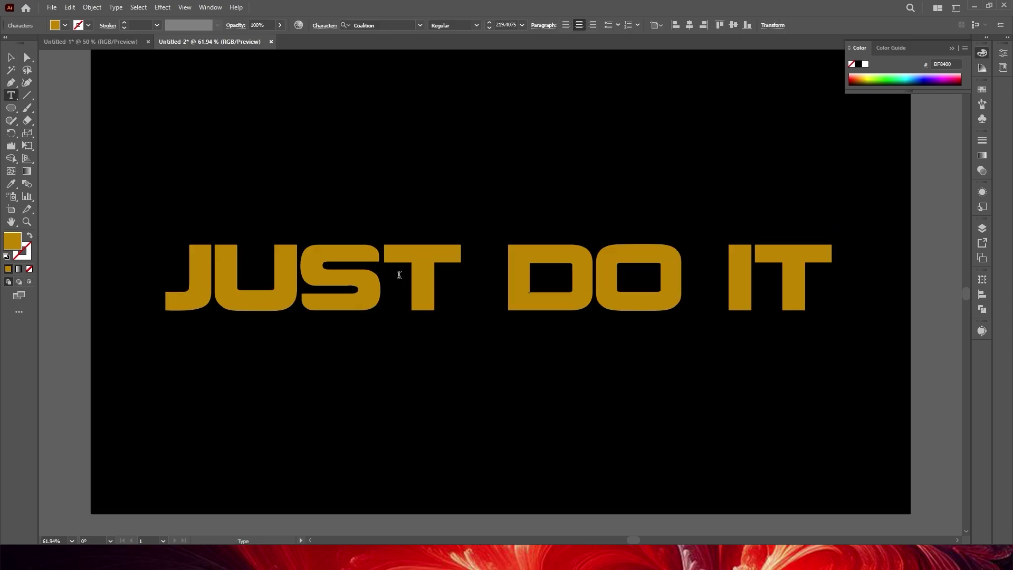
left_click(11, 58)
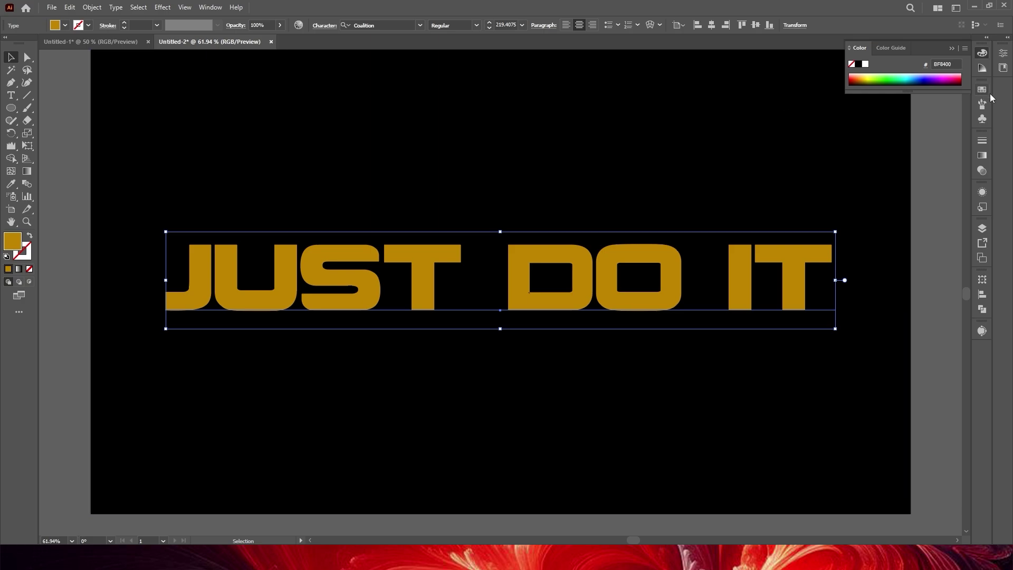
left_click(982, 155)
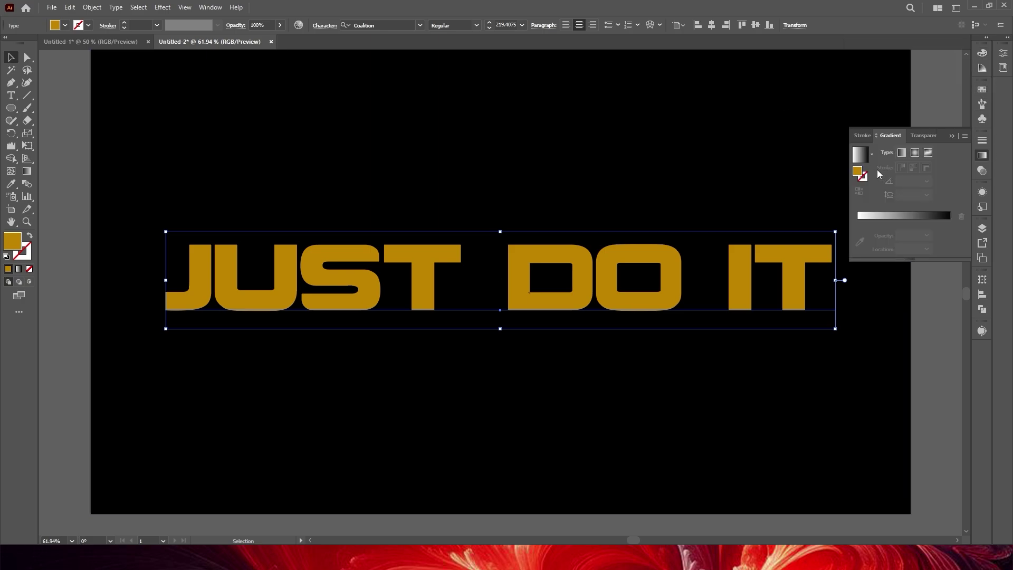
left_click(871, 154)
left_click(804, 175)
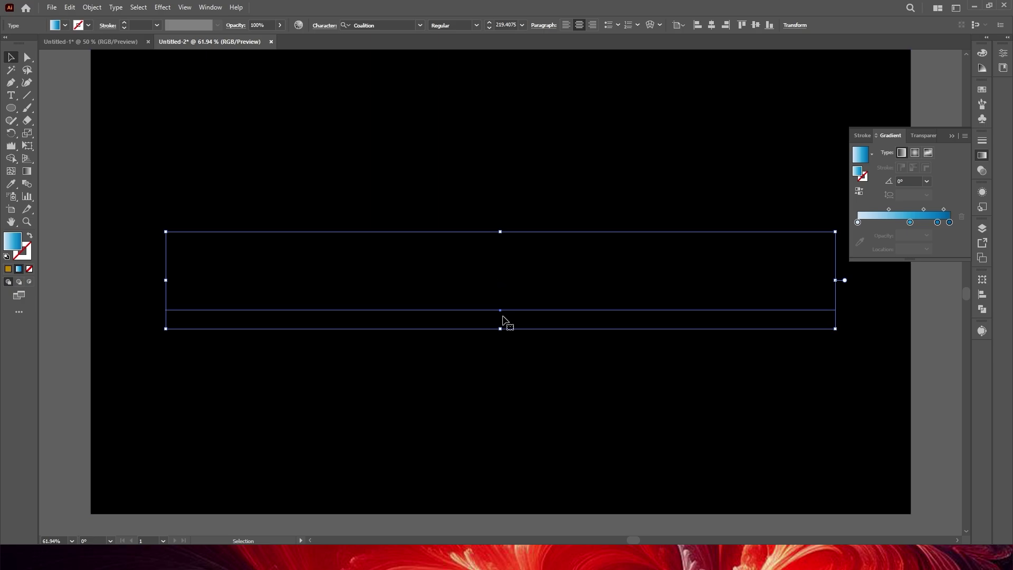
- Convert the text to outlines, apply the blue gradient to the letters and run it vertically from their tops to their bottoms
right_click(496, 292)
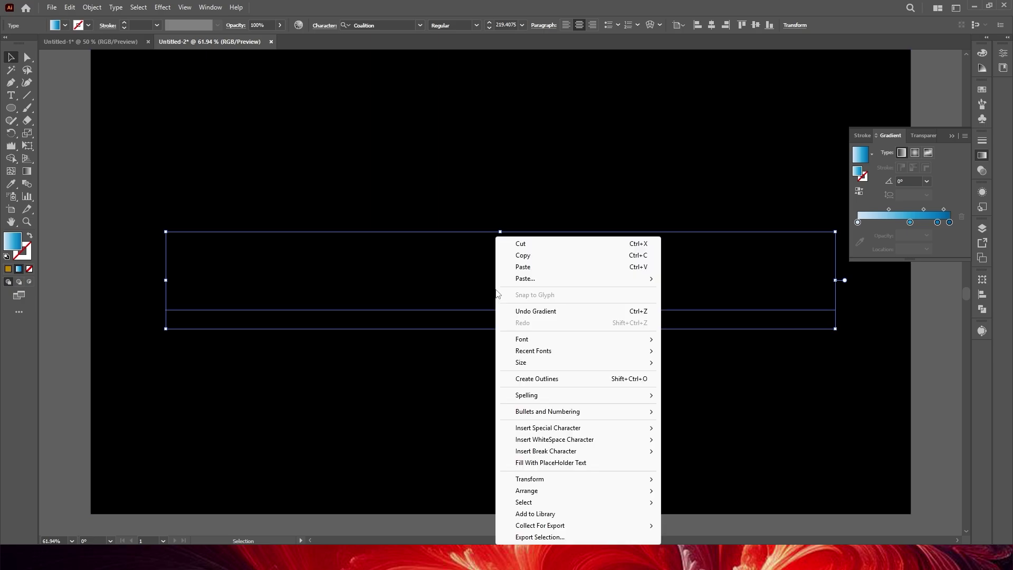
left_click(538, 380)
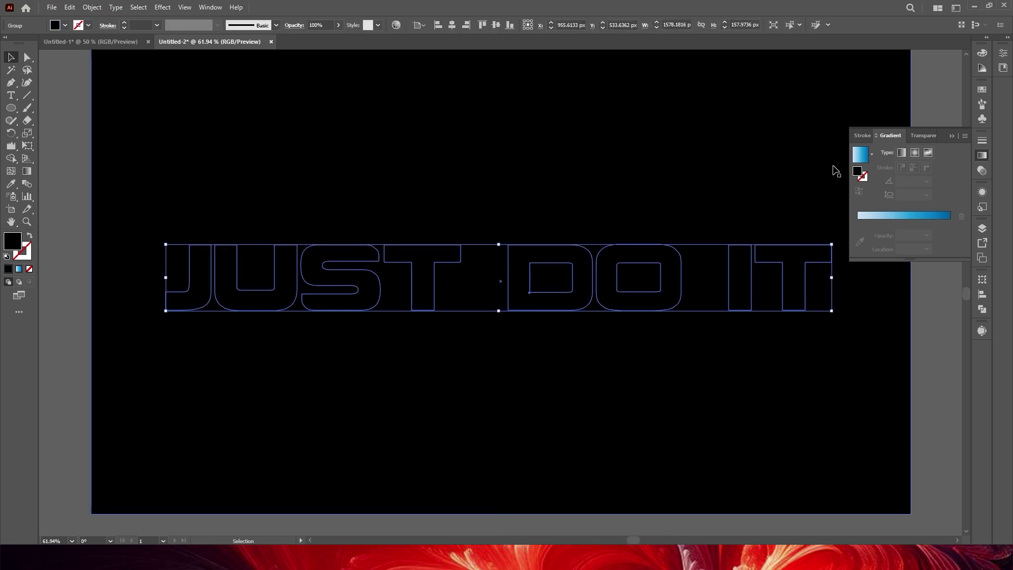
left_click(860, 154)
left_click(27, 171)
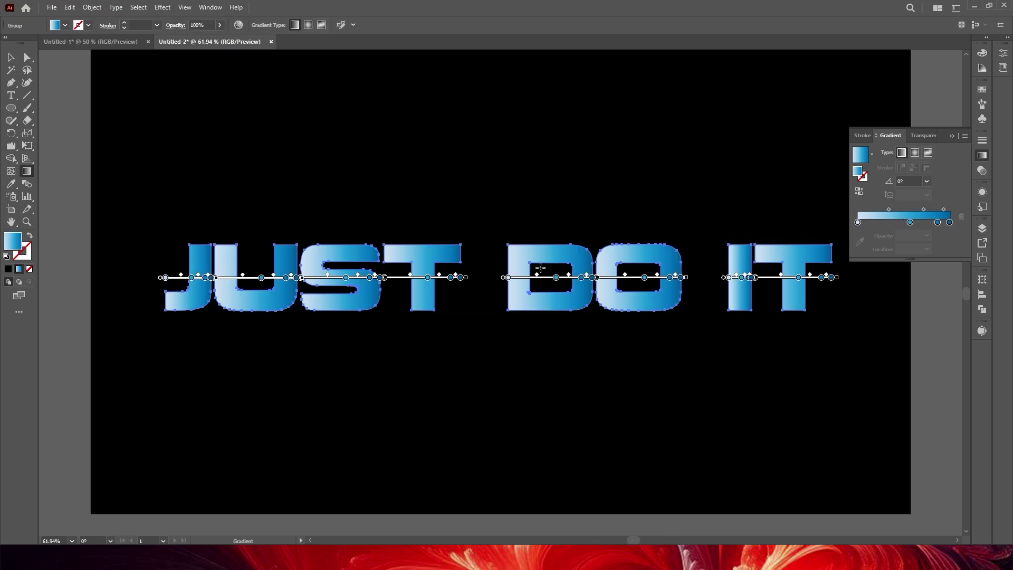
left_click_drag(550, 244, 552, 311)
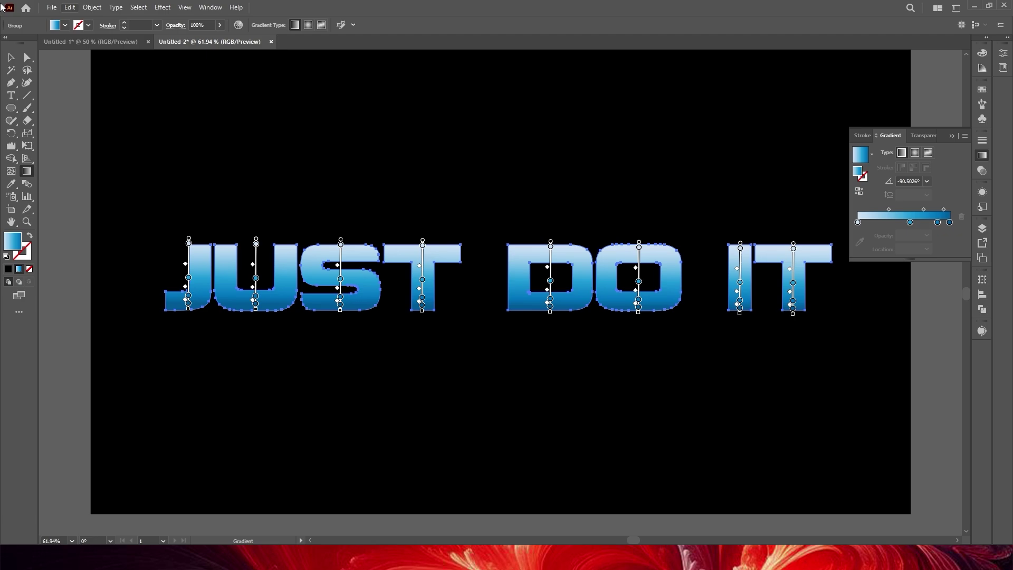
- Undo the gradient fills and the outline conversion to restore the live gold text
left_click(11, 58)
key("ctrl+z")
key("ctrl+z")
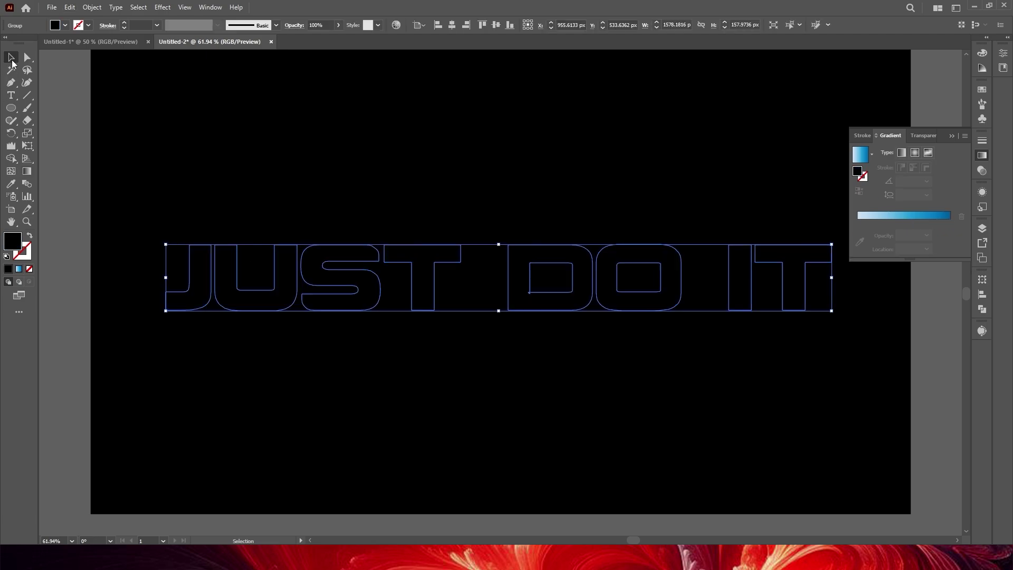
key("ctrl+z")
key("ctrl+z")
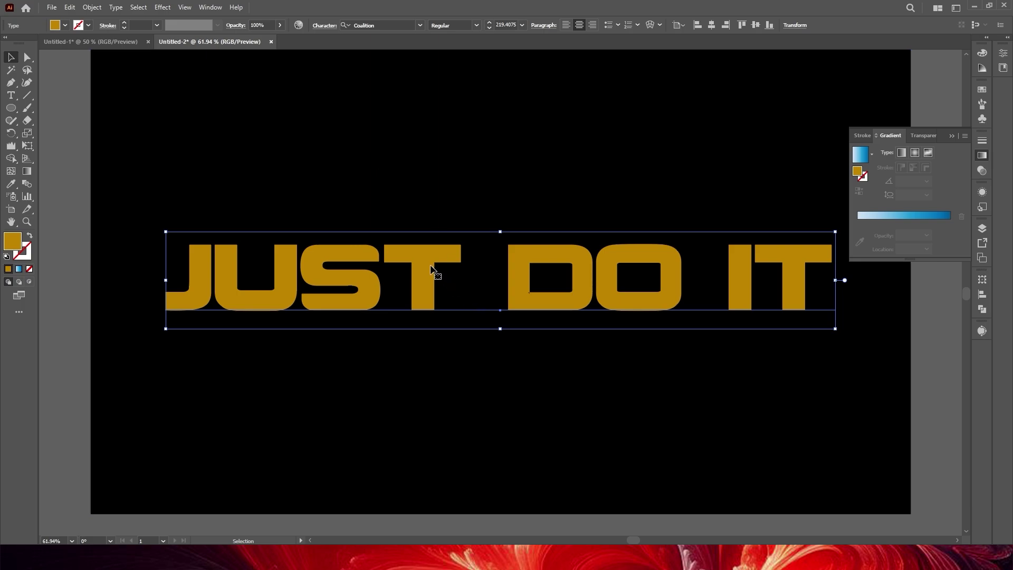
- Remove the gold fill from the live "JUST DO IT" text, setting the fill to none
scroll(536, 475, "down", 1)
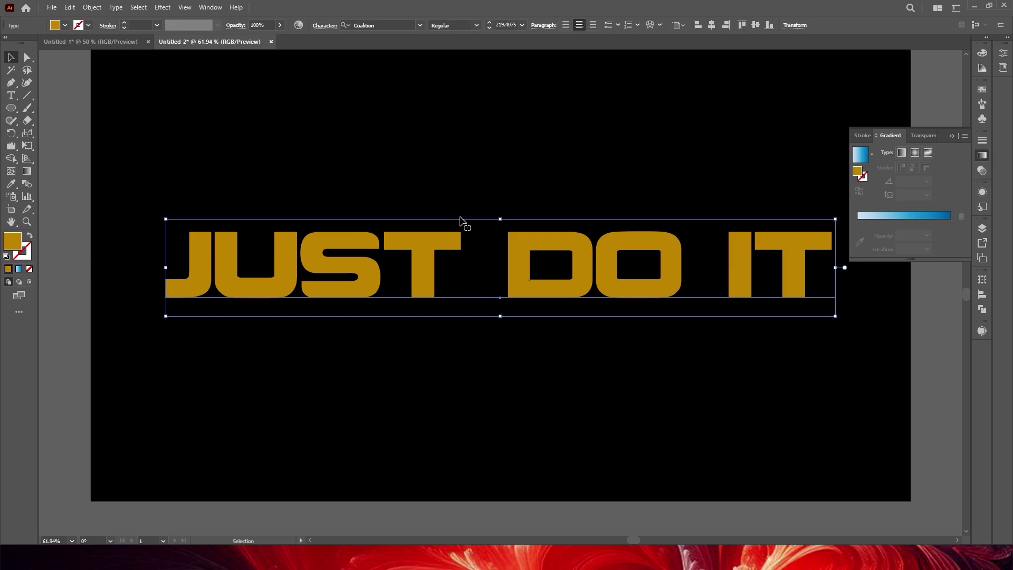
left_click(26, 256)
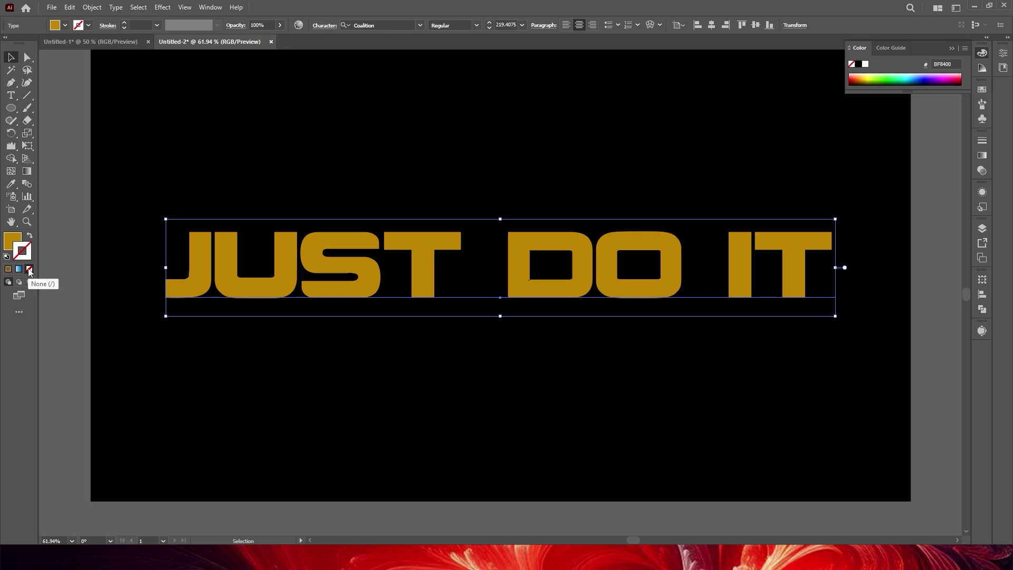
left_click(12, 240)
left_click(29, 269)
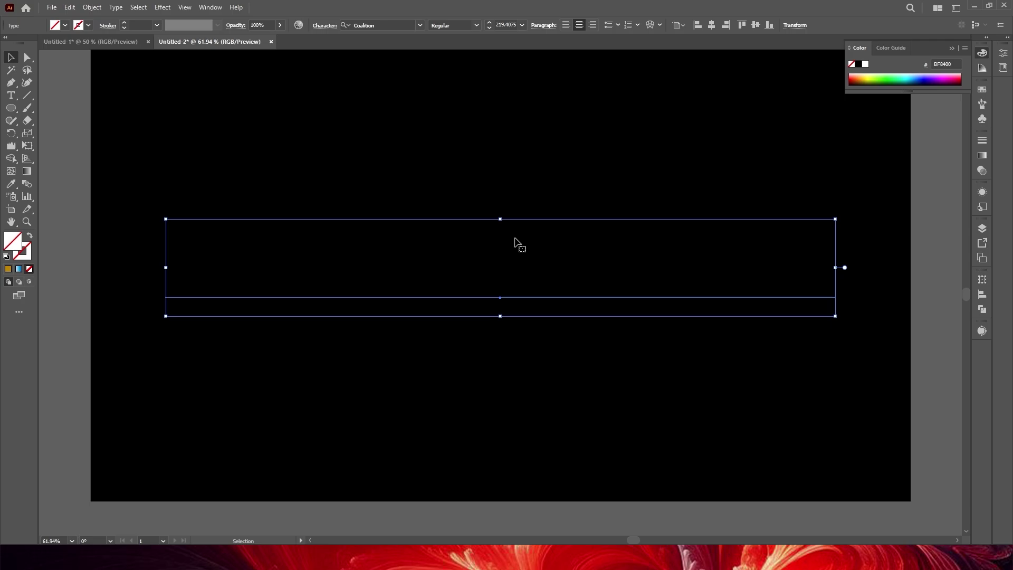
- Show the appearance attributes of the live text and add a new fill to the type object
left_click(982, 193)
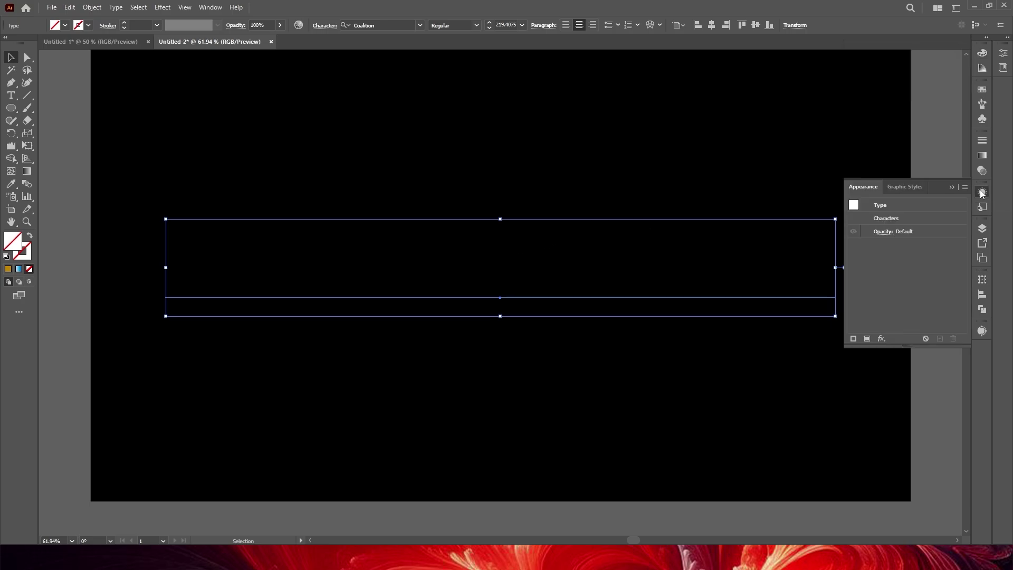
left_click(206, 8)
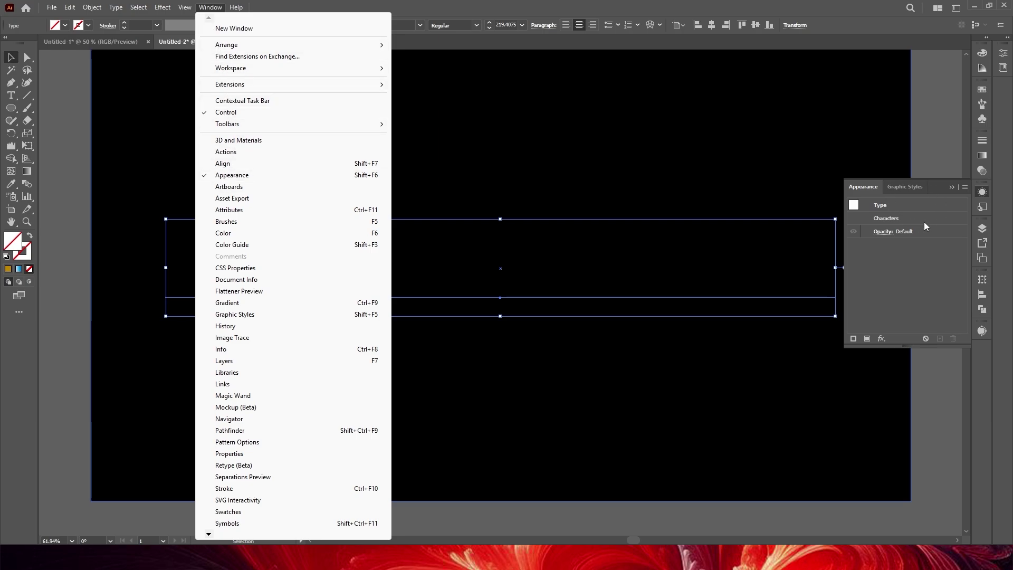
left_click(982, 195)
left_click(982, 195)
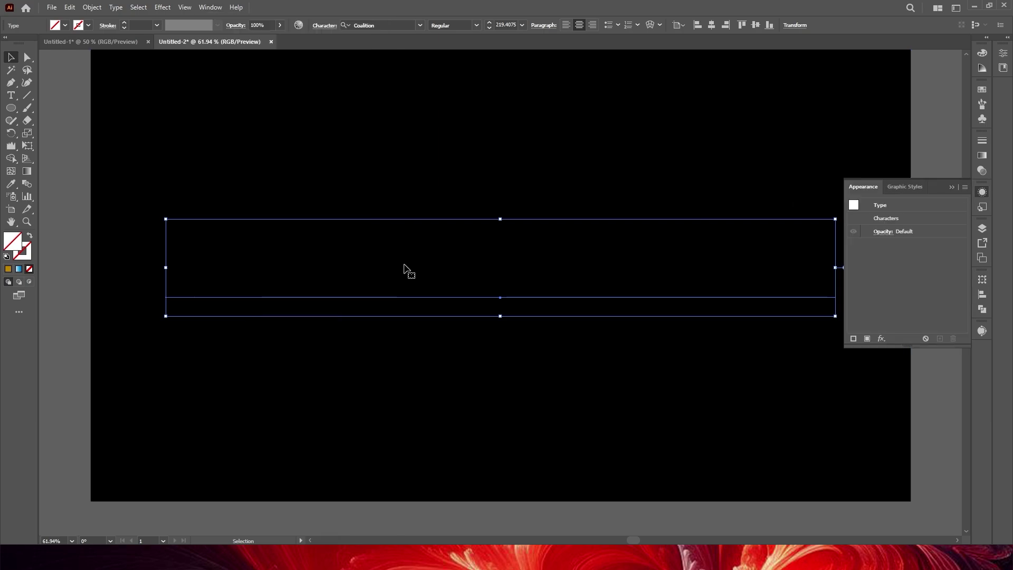
left_click(867, 339)
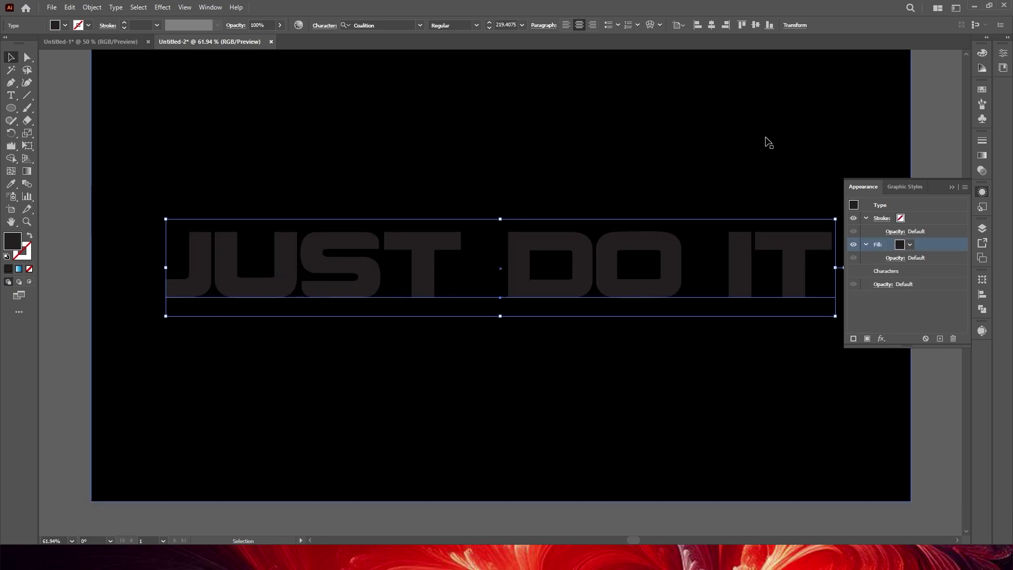
- Apply the white-to-black linear gradient to the live text and run it vertically from the letters' tops to just below the baseline
left_click(984, 92)
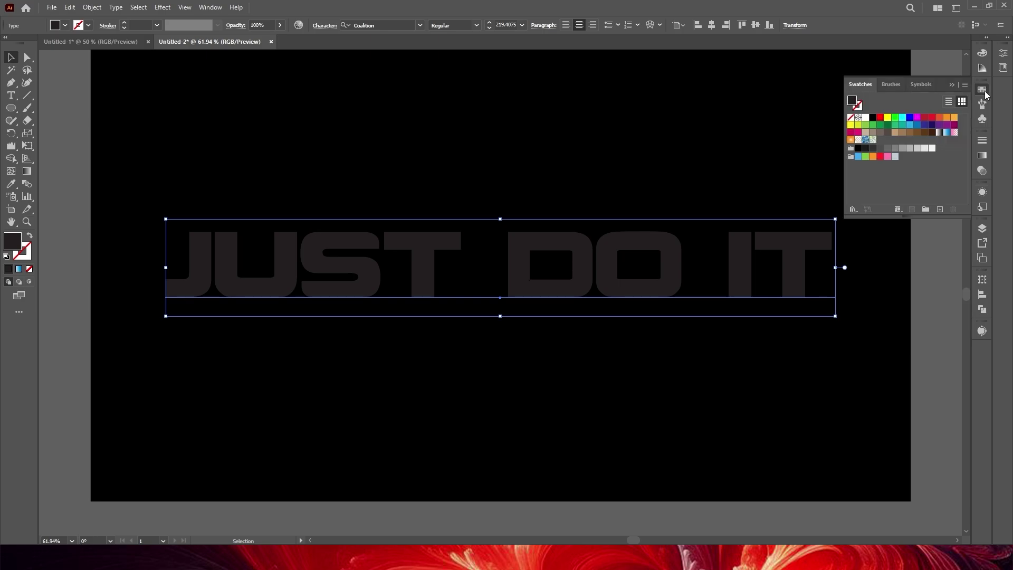
left_click(942, 134)
key("g")
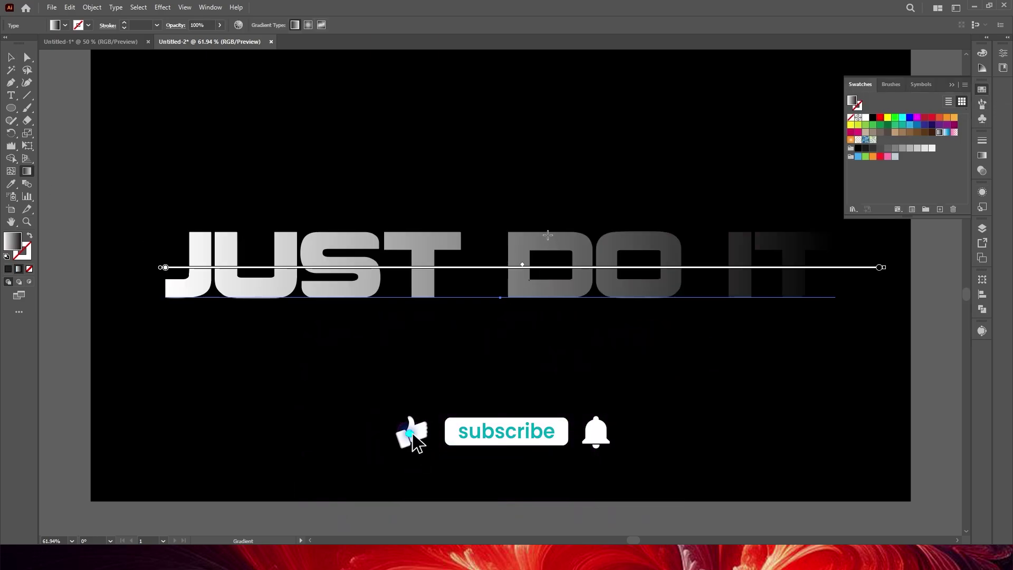
left_click_drag(547, 235, 544, 307)
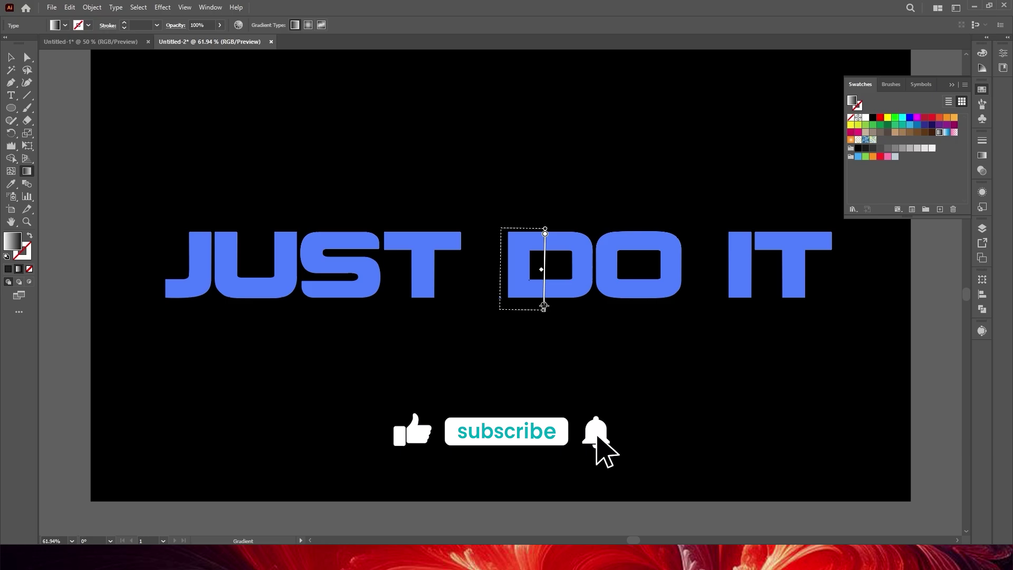
left_click_drag(522, 231, 546, 316)
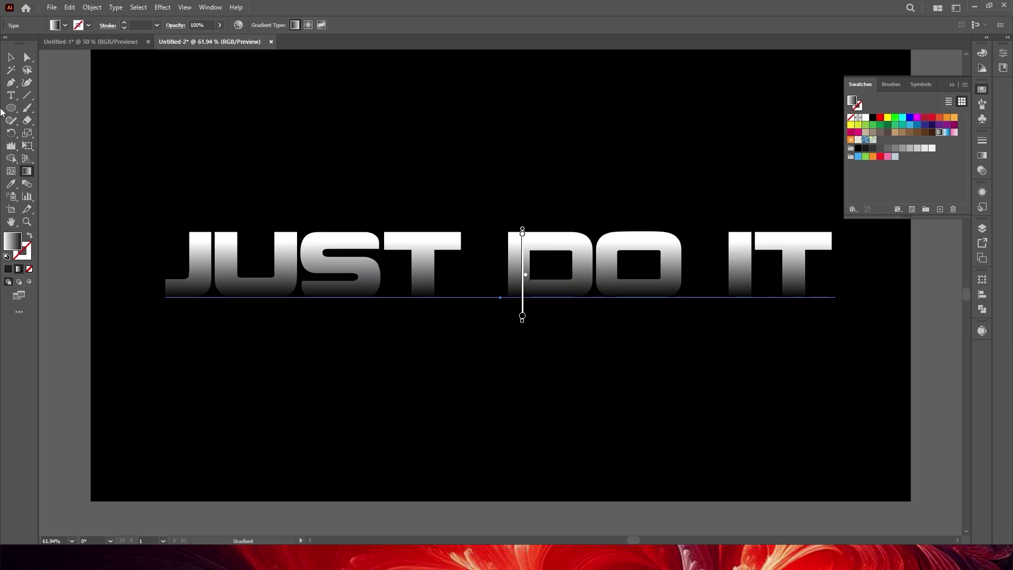
left_click(10, 57)
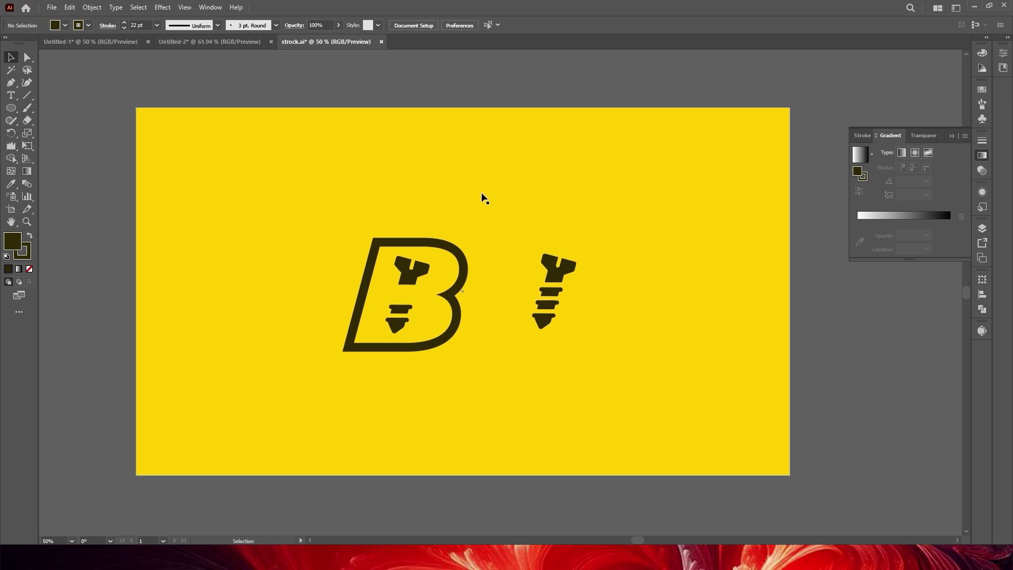
- Align the top of the separate screw icon with the outlined letter B and compare the bounds of both objects
left_click(459, 264)
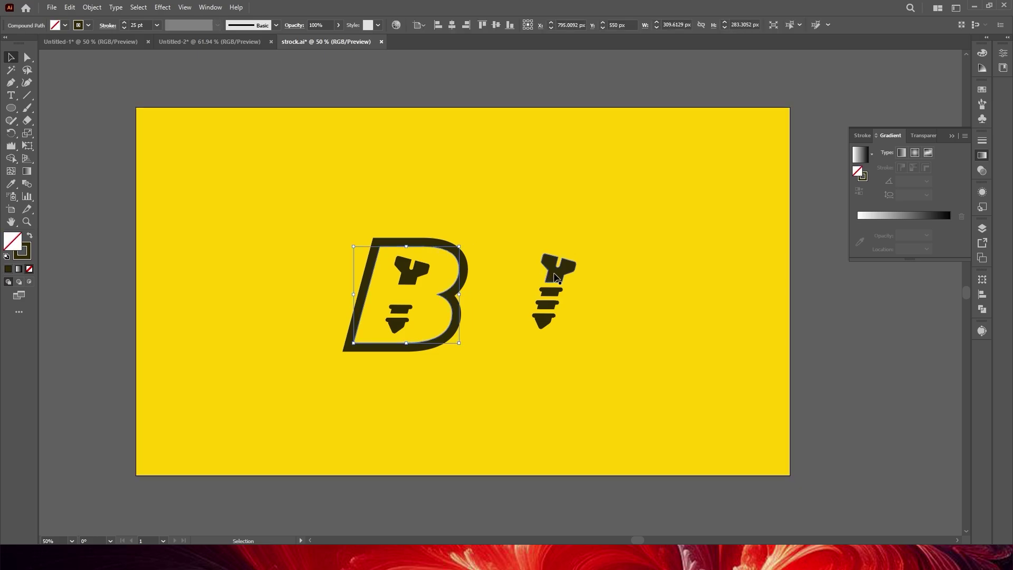
left_click(556, 277, "shift")
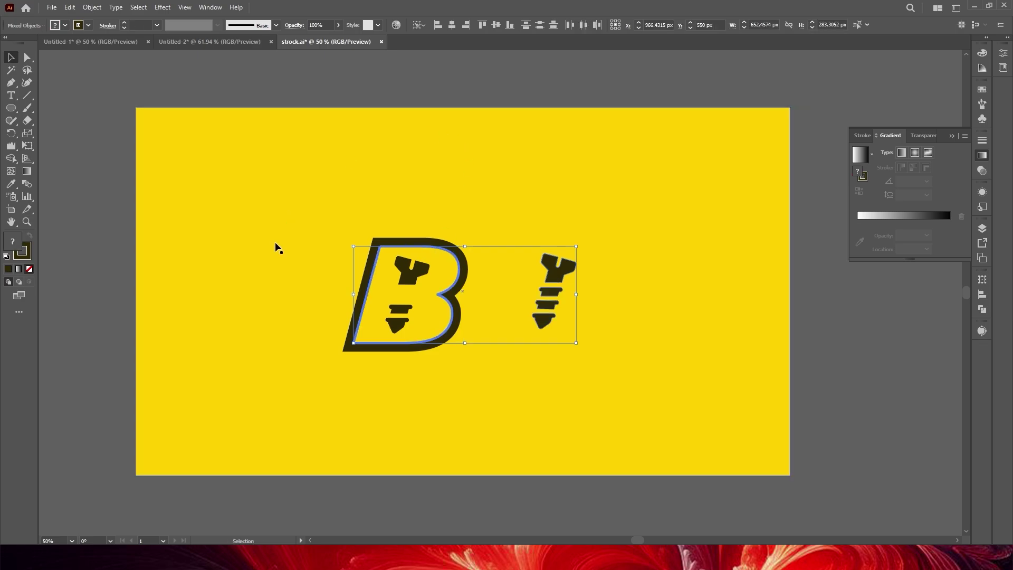
left_click(487, 26)
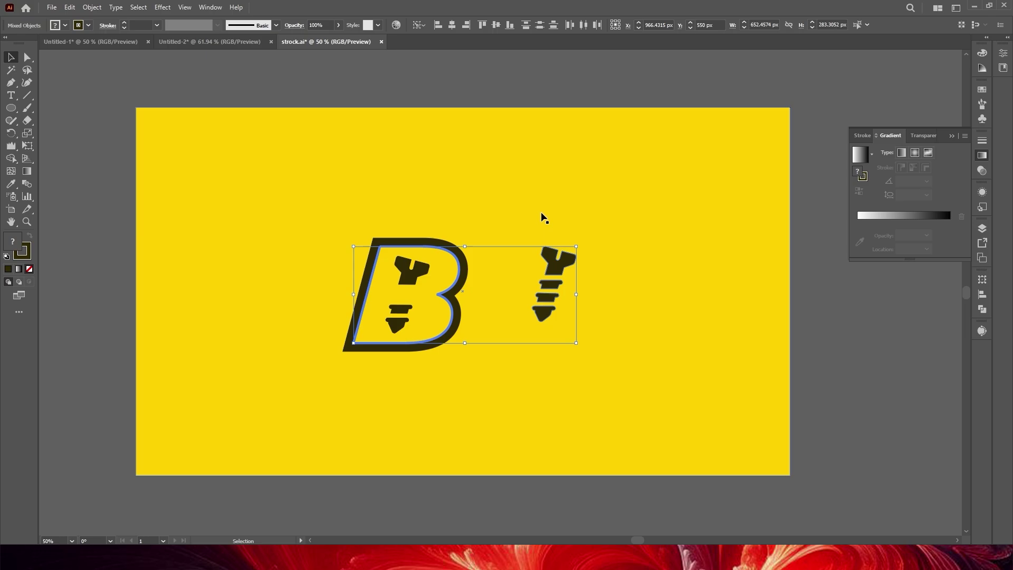
scroll(489, 248, "up", 3)
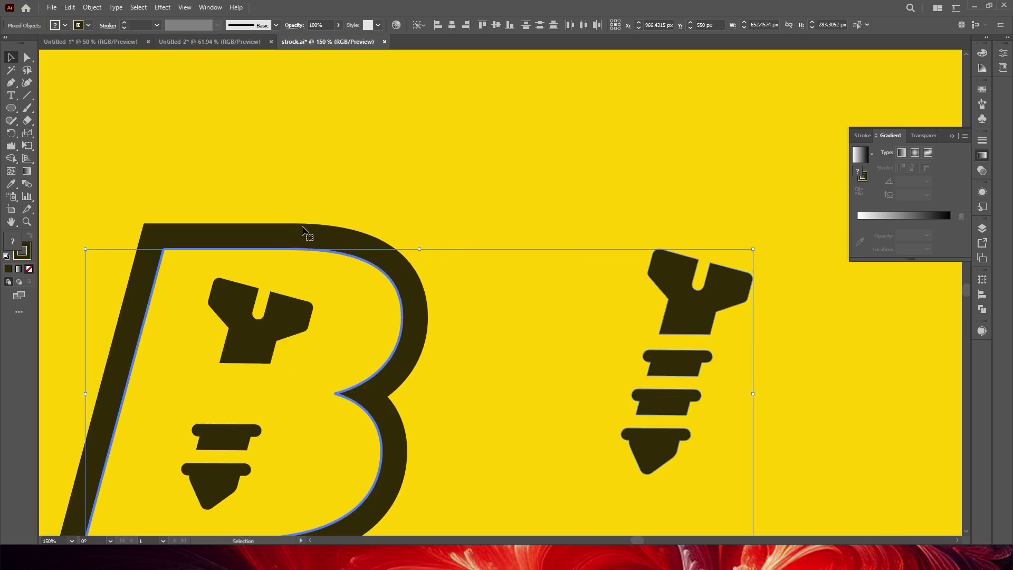
left_click(470, 271)
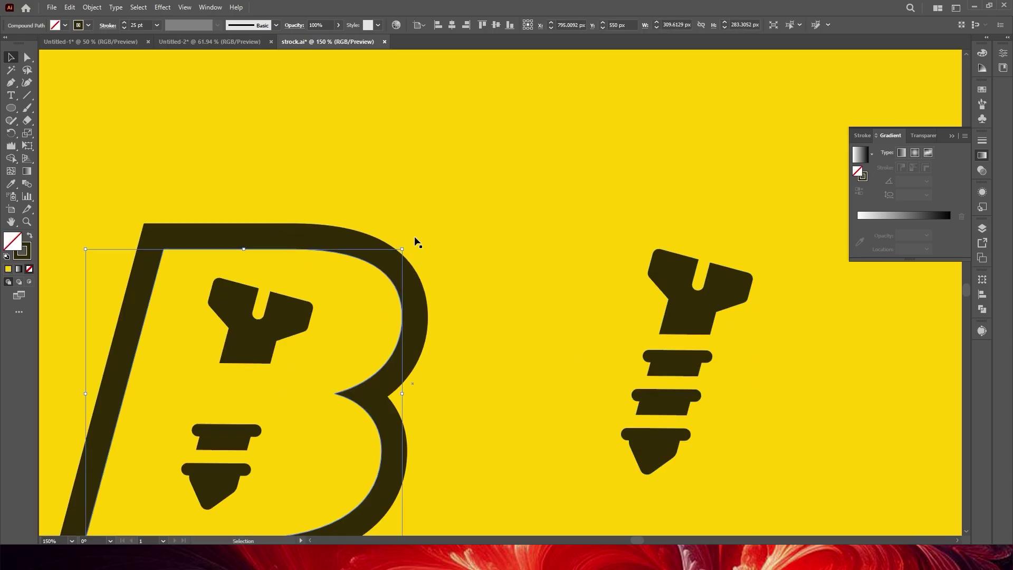
left_click(696, 316)
left_click(691, 316)
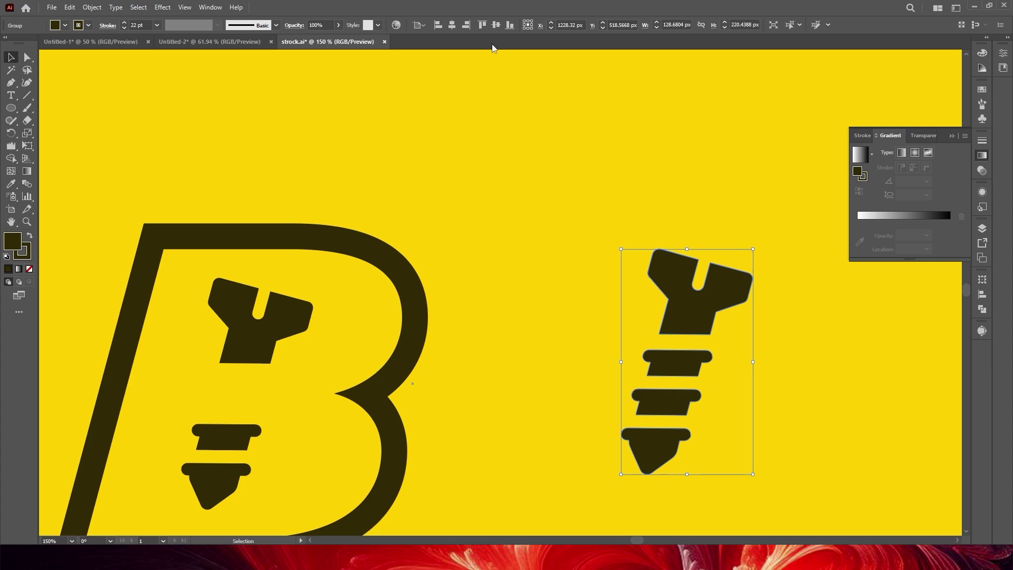
- Show the rulers and place a horizontal guide along the outer top edge of the letter B's stroke
key("a")
key("ctrl+t")
key("v")
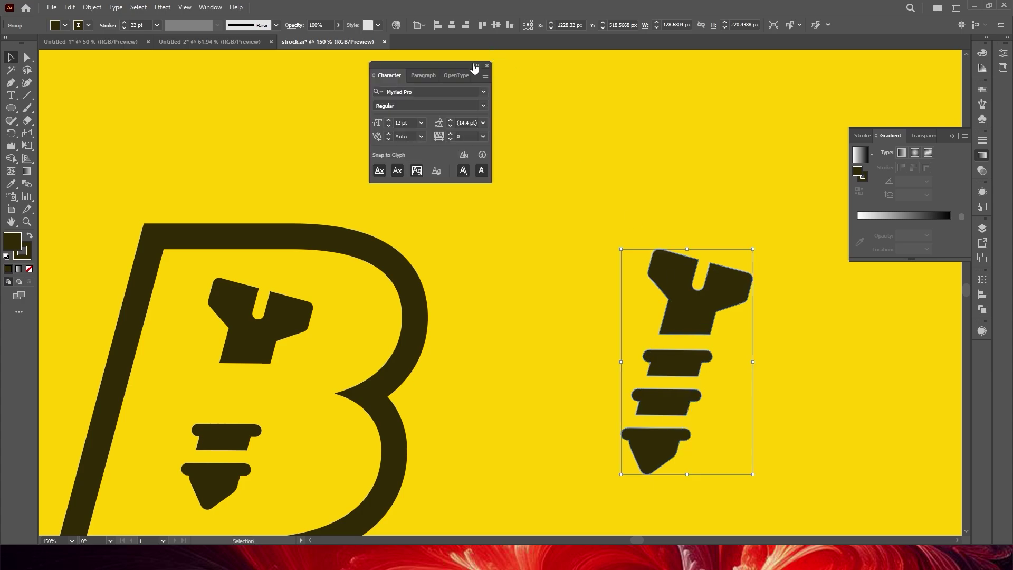
key("ctrl+r")
left_click_drag(484, 53, 514, 178)
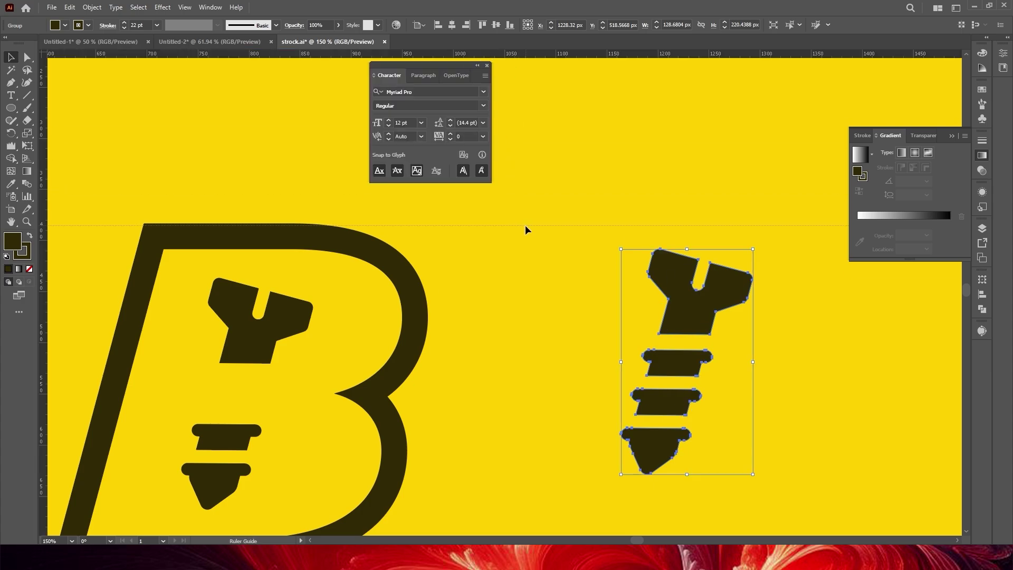
left_click_drag(526, 230, 531, 225)
left_click(692, 266)
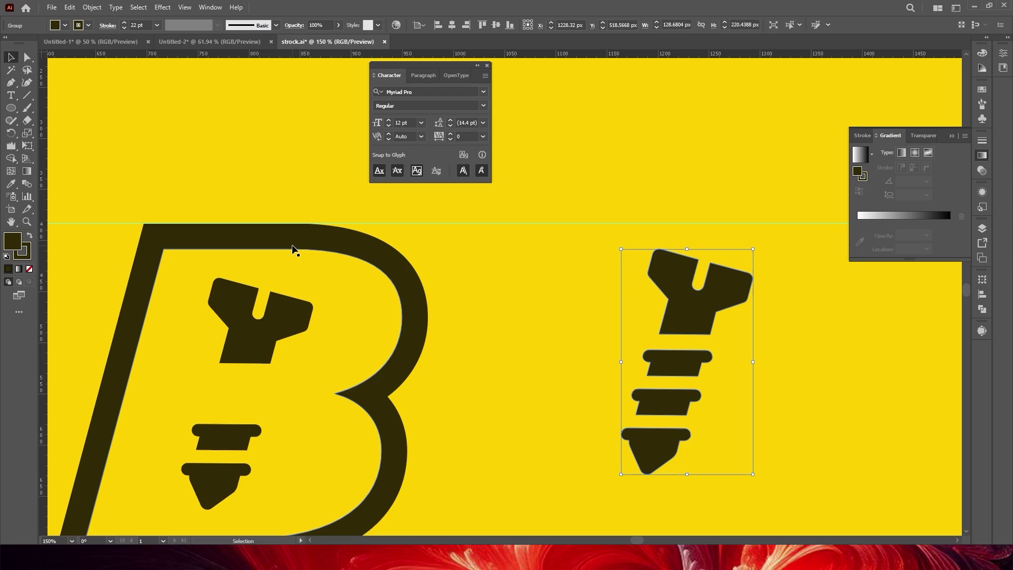
- Enable Use Preview Bounds in the General preferences
left_click(70, 8)
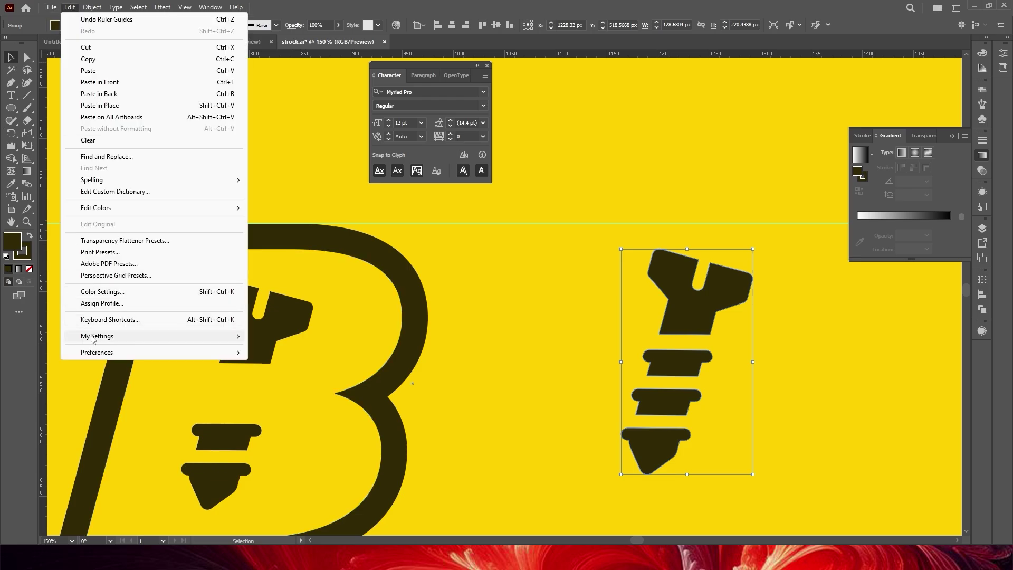
mouse_move(107, 355)
left_click(277, 353)
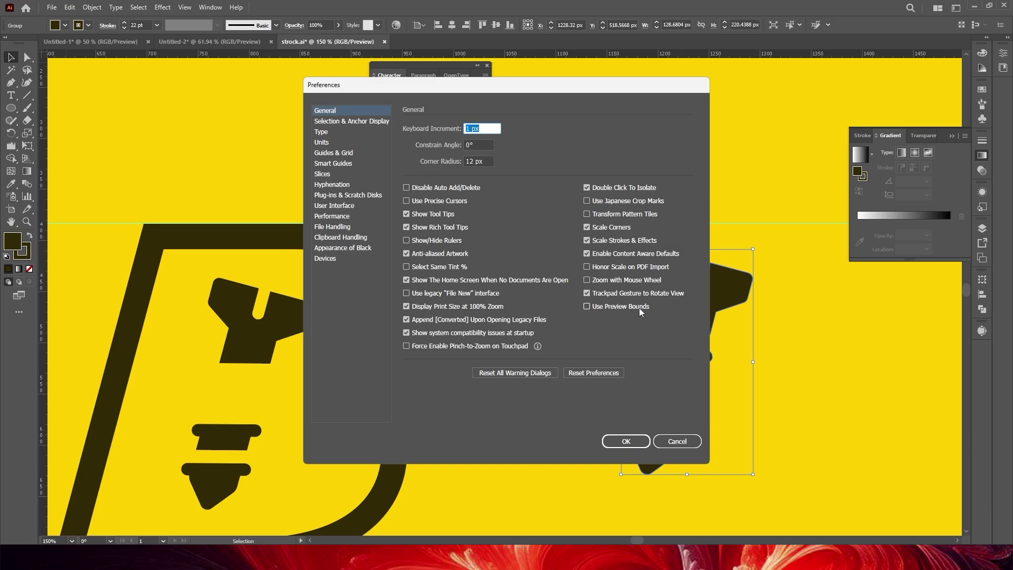
left_click(587, 307)
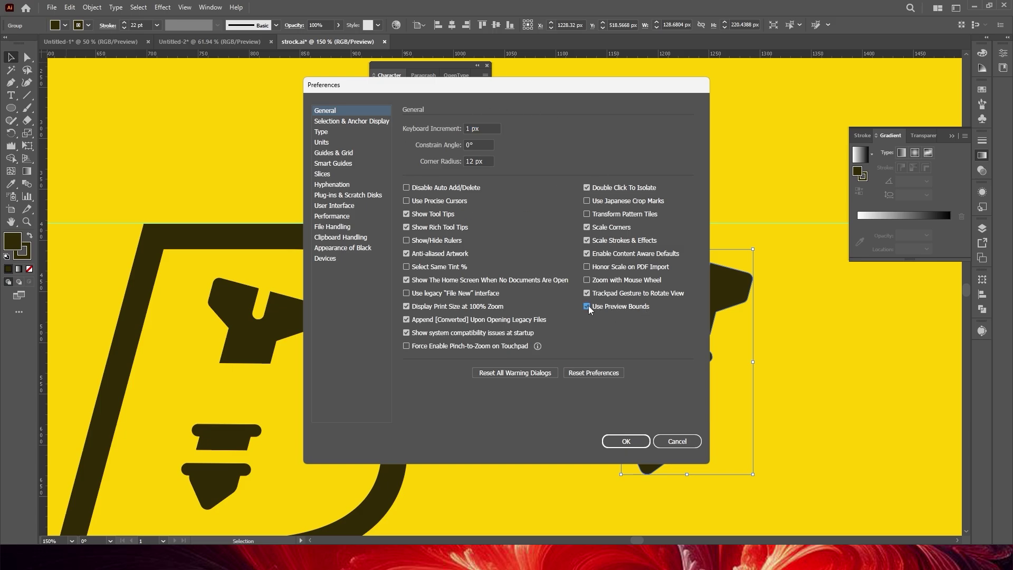
left_click(626, 442)
- Select the letter B together with the separate screw icon and align their top edges, then deselect them
left_click(478, 319)
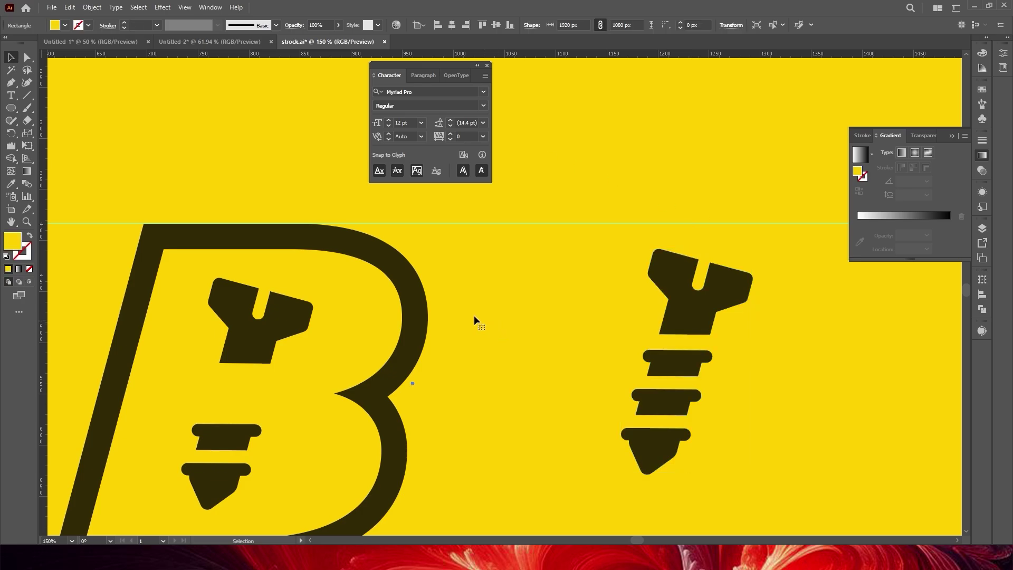
left_click(416, 304)
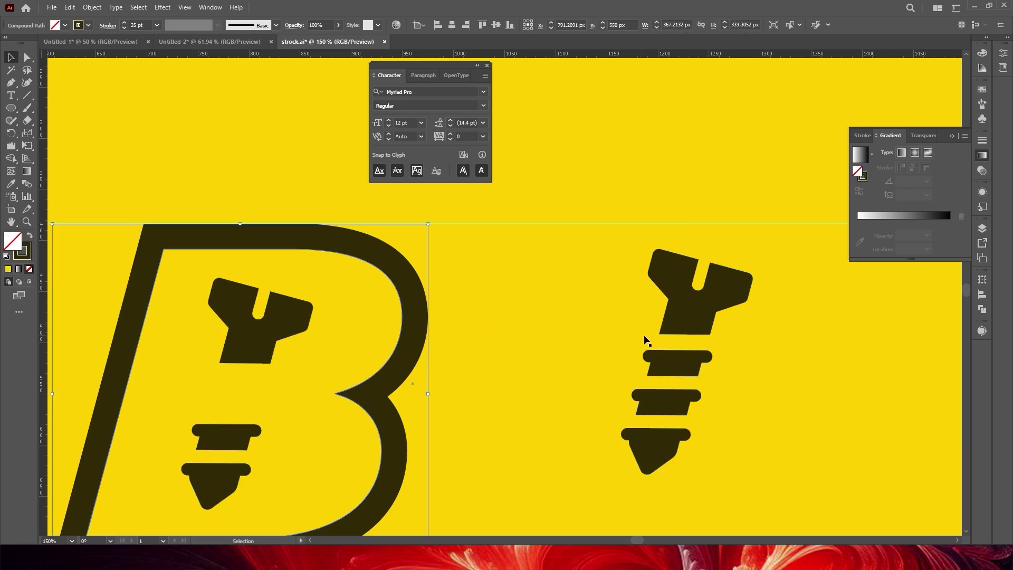
left_click(673, 326, "shift")
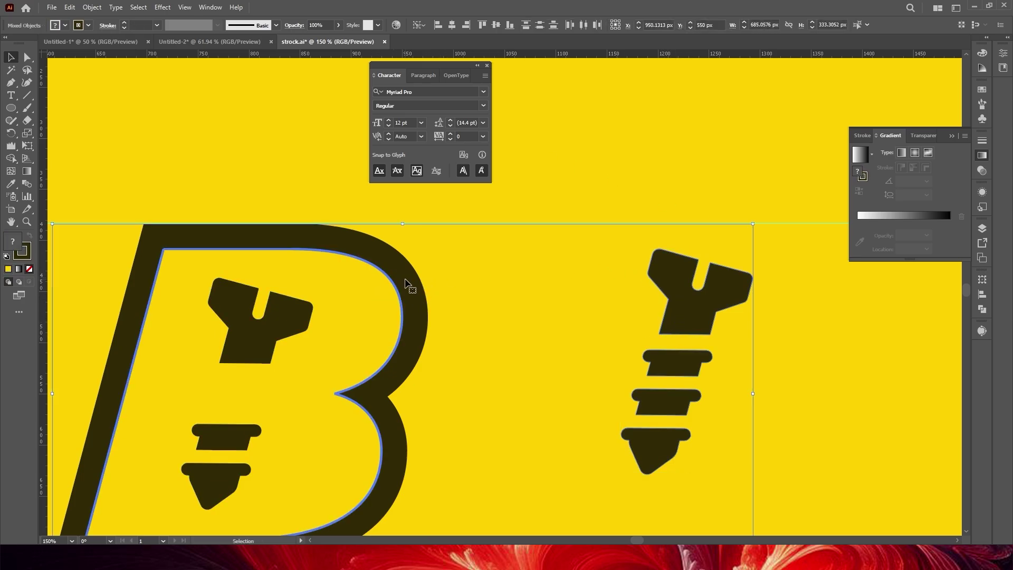
left_click(483, 26)
left_click(540, 278)
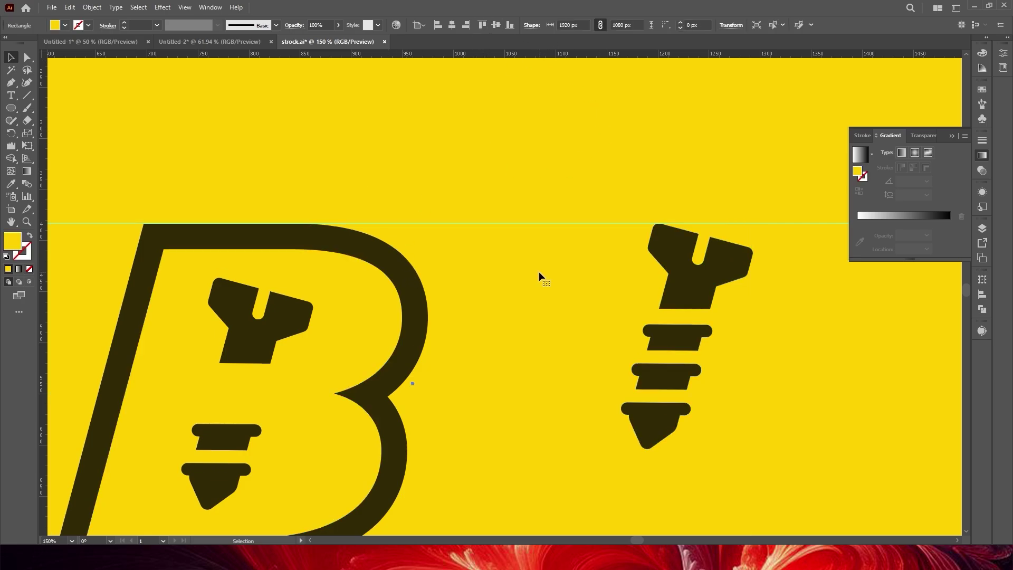
- Select the separate screw icon and reopen the General preferences
left_click(674, 257)
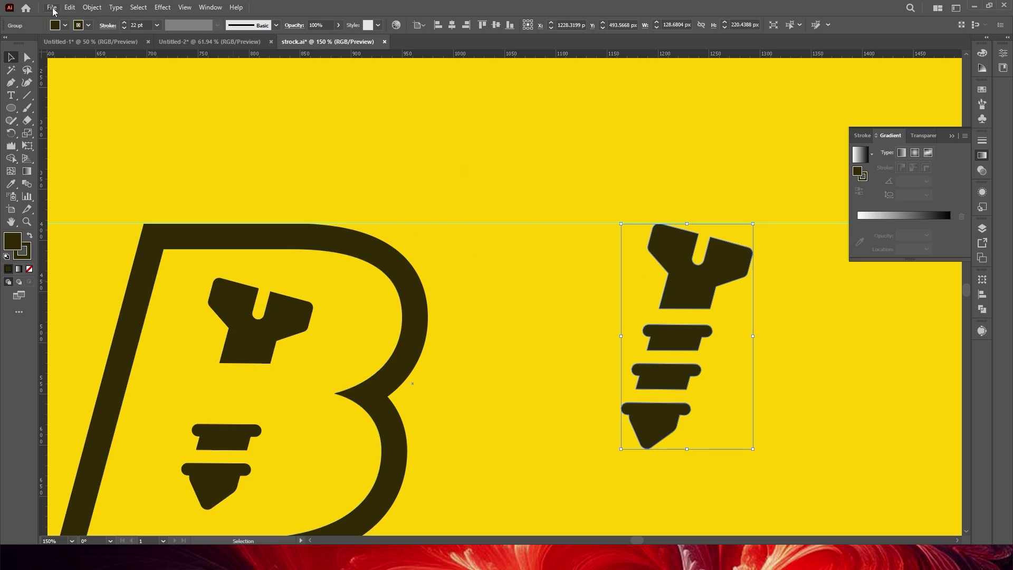
left_click(71, 8)
left_click(74, 9)
left_click(74, 8)
mouse_move(111, 352)
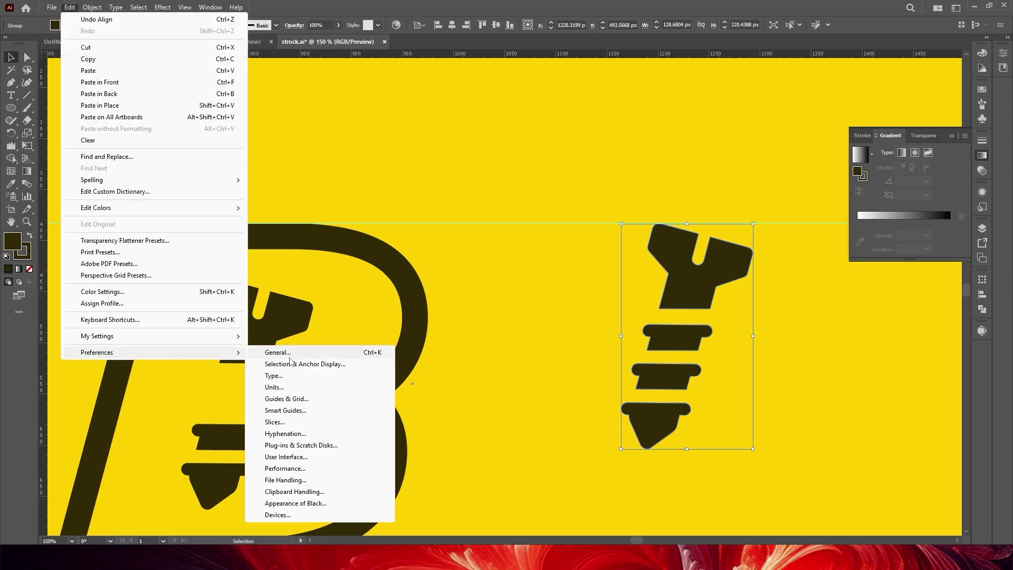
left_click(285, 354)
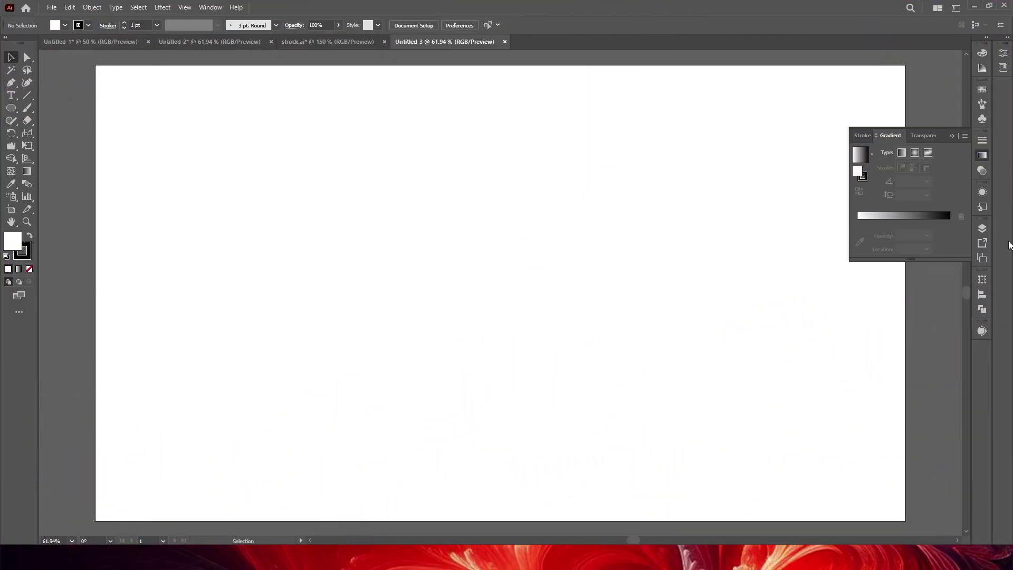
- Draw a 445 × 445 px circle in the blank document and center it on the artboard horizontally and vertically
left_click(952, 136)
left_click(12, 109)
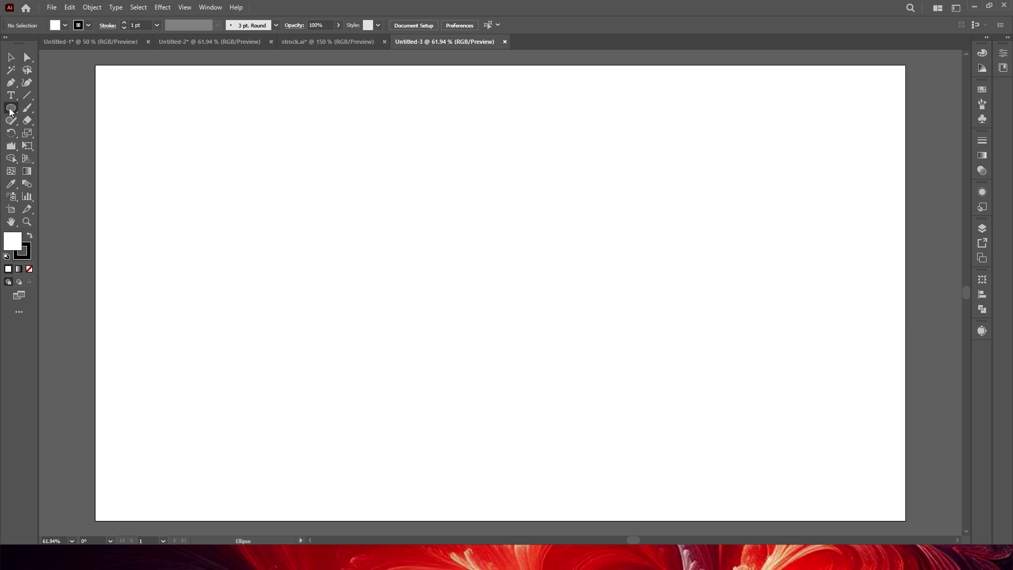
left_click(59, 132)
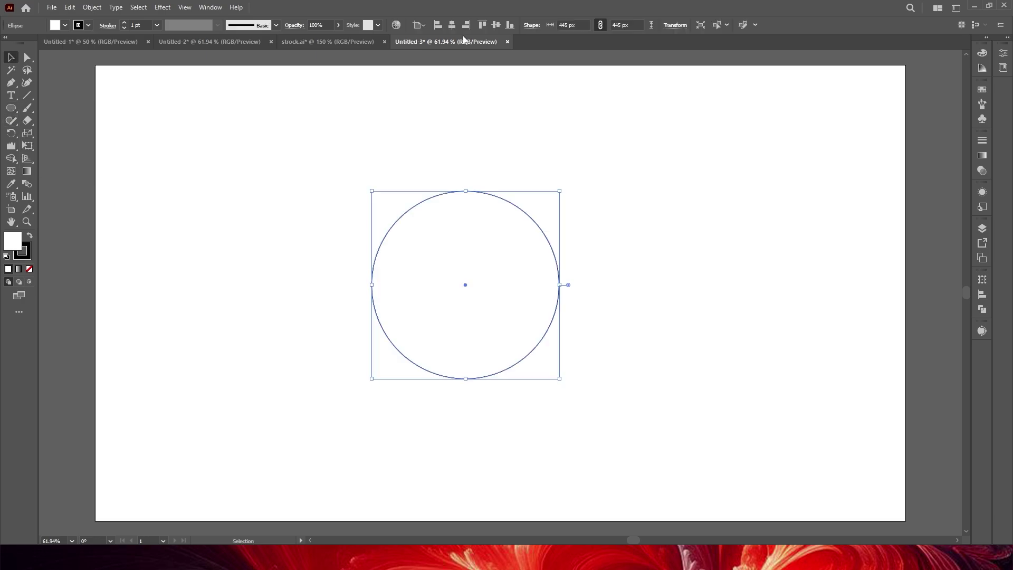
left_click(455, 25)
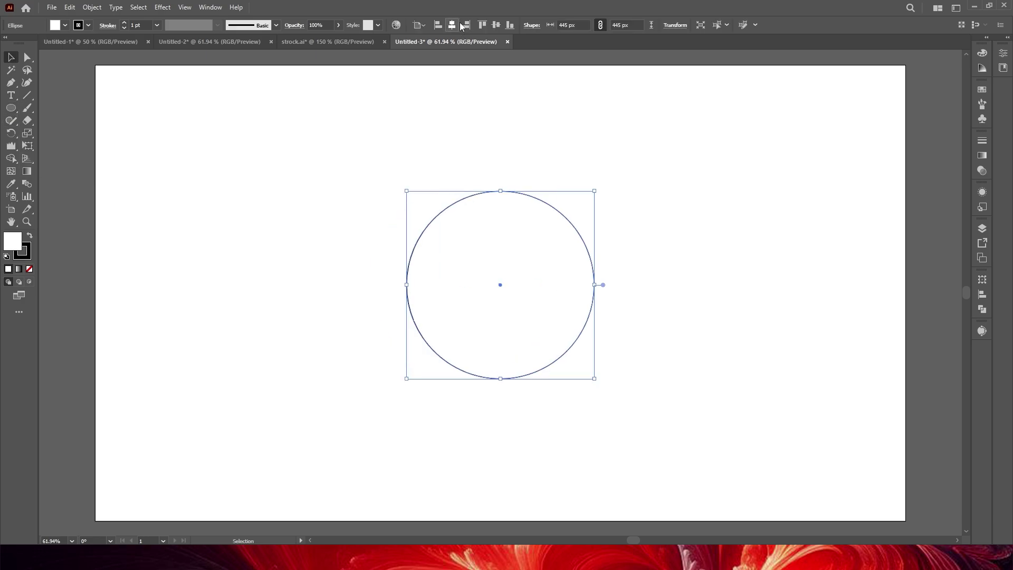
left_click(496, 24)
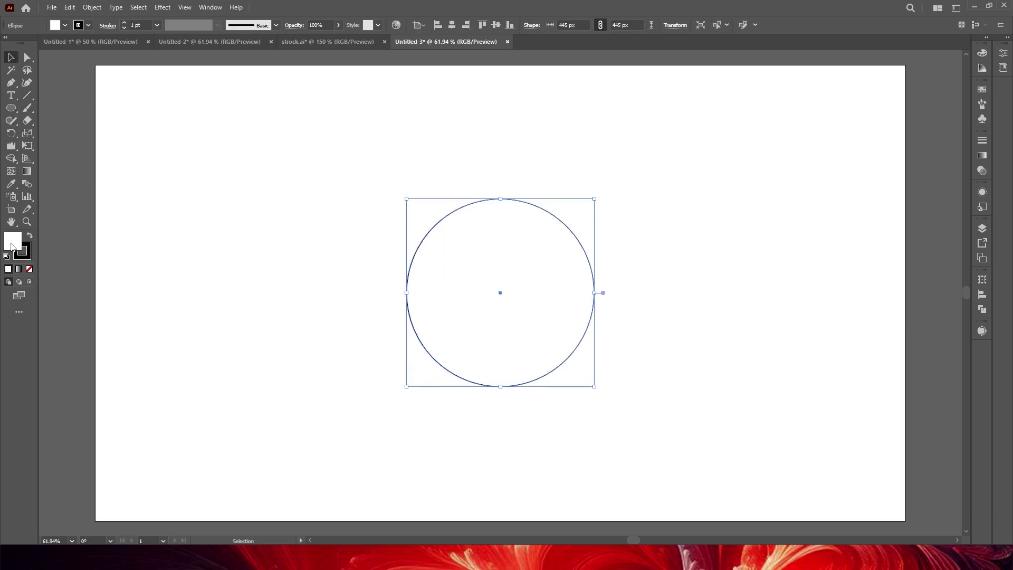
- Remove the circle's fill and set its black stroke to 5 pt, then deselect it
left_click(29, 268)
left_click(30, 255)
left_click(126, 23)
left_click(126, 23)
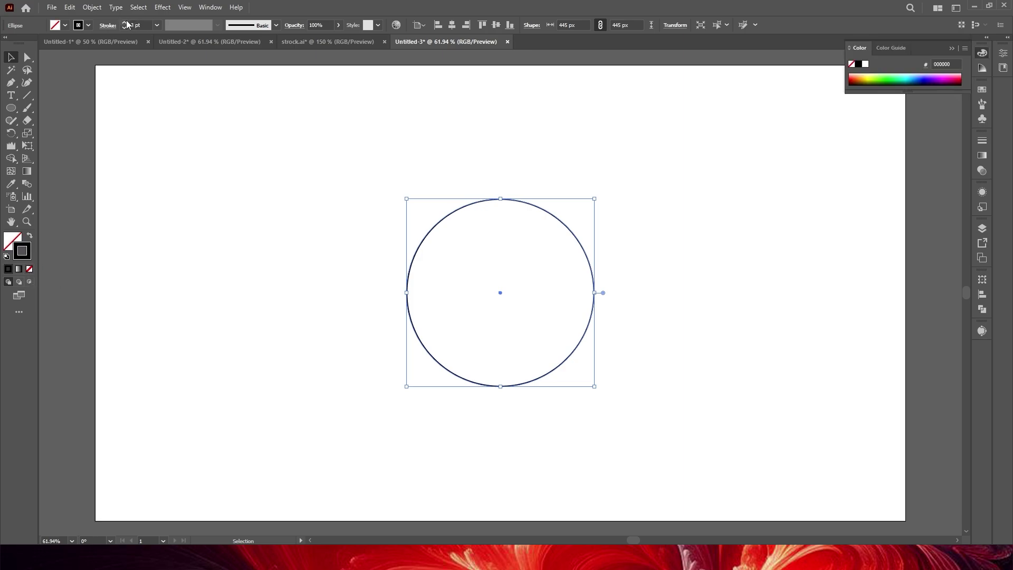
left_click(125, 23)
left_click(125, 22)
left_click(193, 142)
left_click_drag(399, 193, 453, 240)
left_click(335, 221)
- Draw a star about 87 × 82 px centered on the circle's top anchor, with a black fill and no stroke
left_click_drag(12, 109, 52, 156)
mouse_move(500, 198)
left_mouse_down()
mouse_move(512, 199)
mouse_move(504, 220)
left_mouse_up()
left_click(29, 235)
key("v")
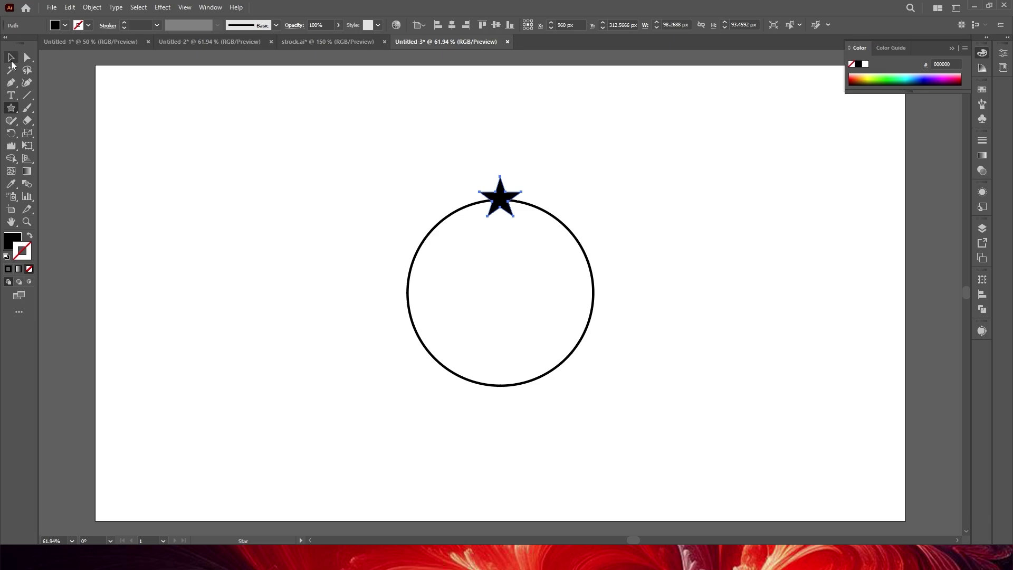
- Try placing a copy of the star by hand on the circle's upper-left arc, and delete that copy
scroll(475, 205, "up", 2)
left_click_drag(549, 160, 545, 163)
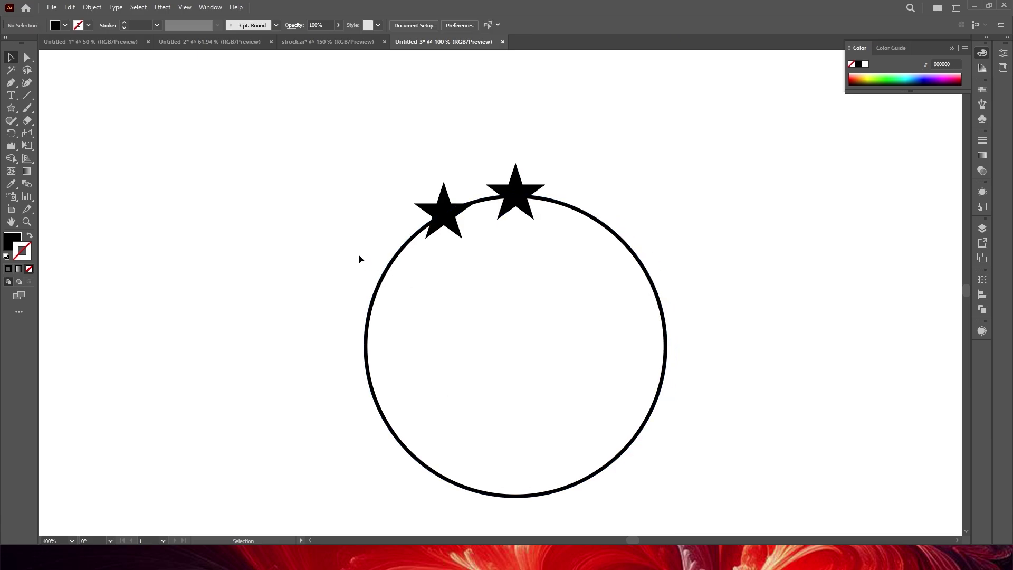
left_click_drag(355, 251, 412, 319)
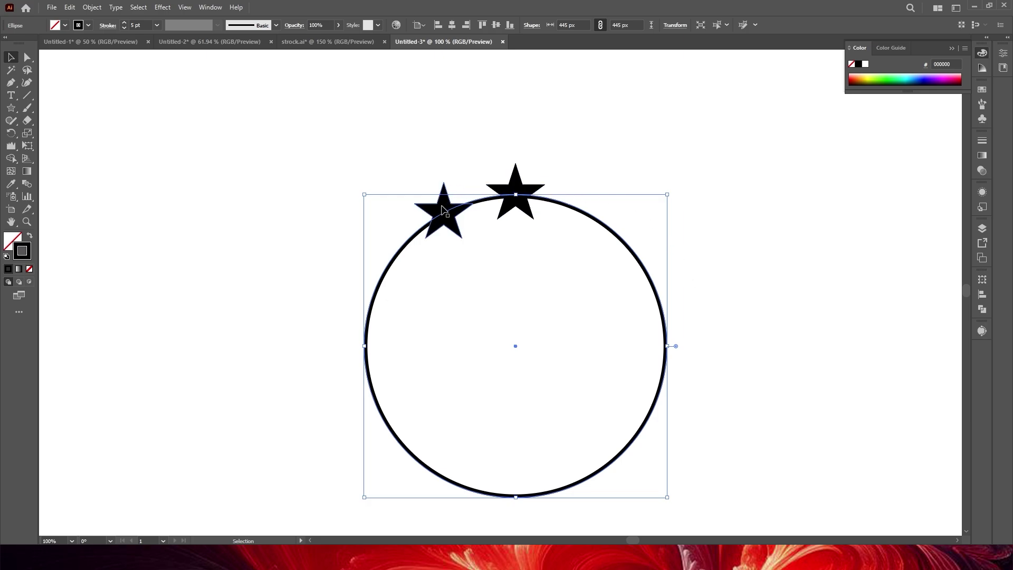
left_click(457, 265)
left_click(479, 203)
left_click(467, 196)
left_click(442, 211)
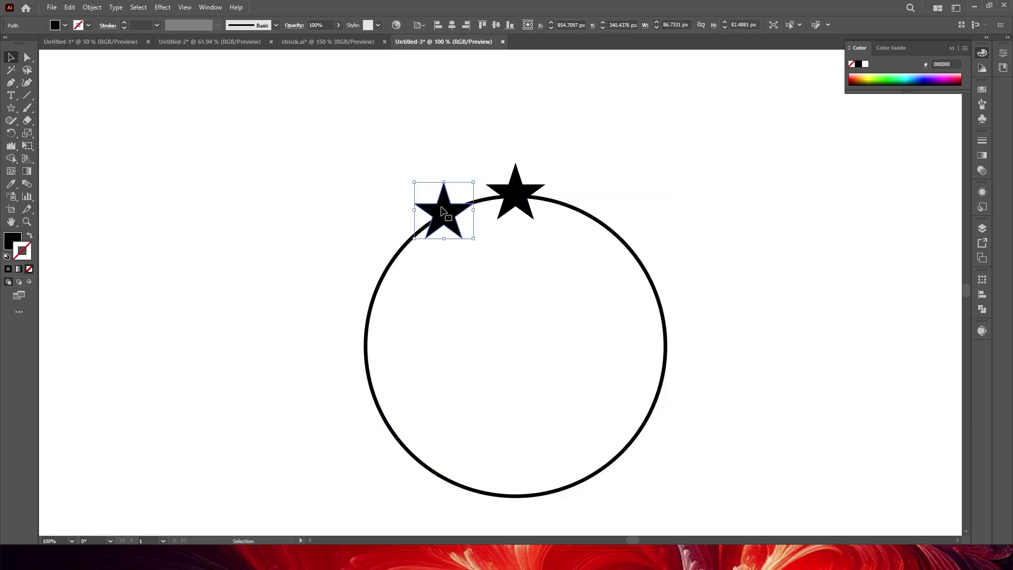
key("Delete")
- Copy the circle, paste it in front, and shrink the copy around its center to about 22 px
left_click(463, 209)
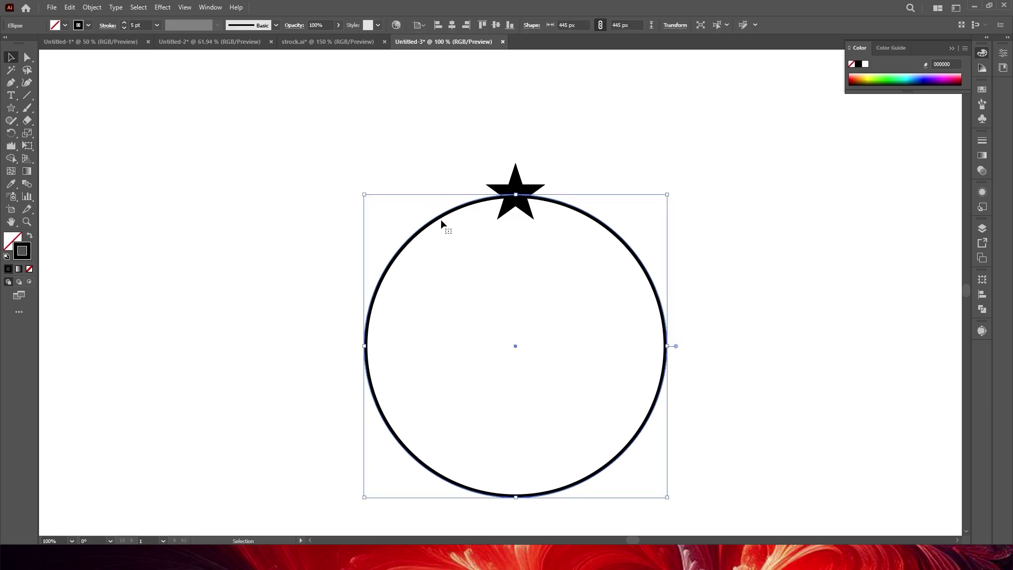
right_click(441, 220)
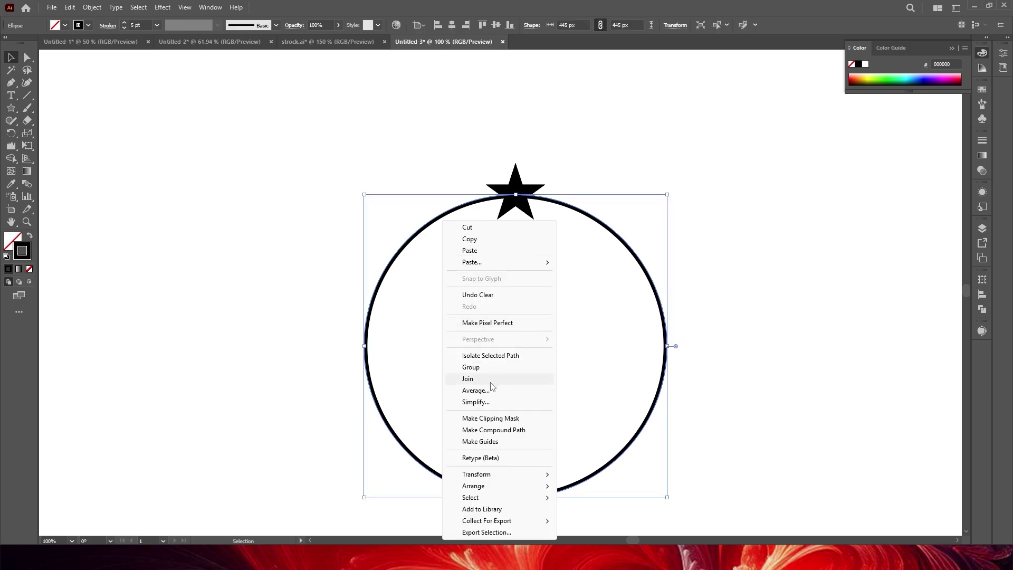
left_click(476, 241)
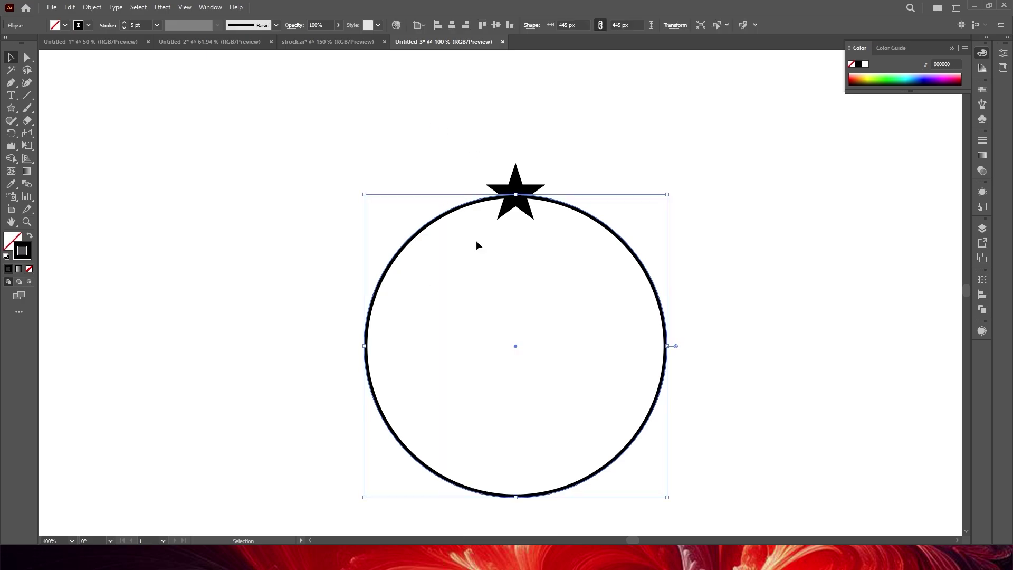
left_click(69, 7)
left_click(111, 82)
left_click_drag(517, 195, 516, 340)
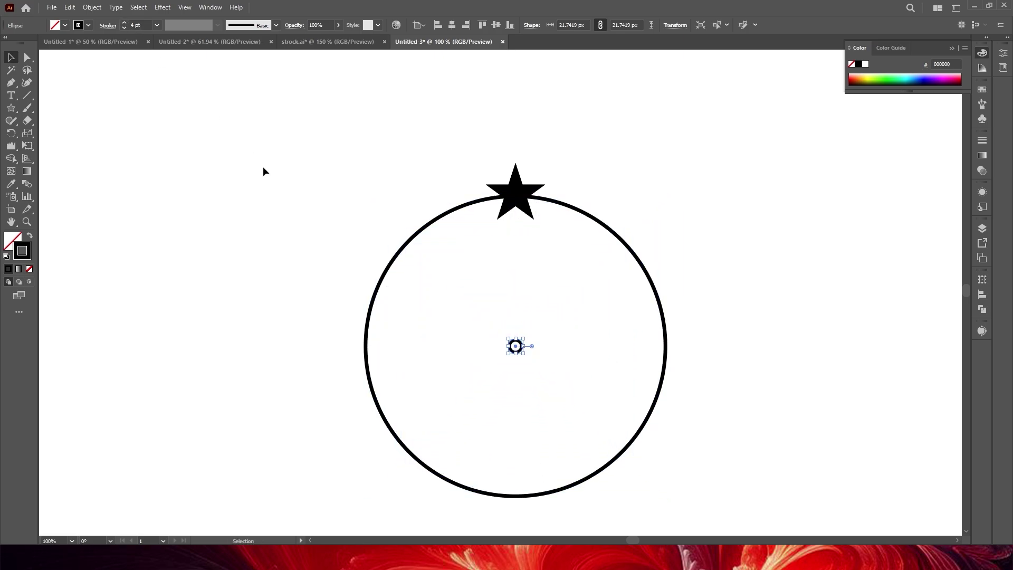
left_click(263, 170)
- Check that Smart Guides is enabled and rotate a copy of the star 45° about the small circle's center
scroll(532, 322, "up", 1)
left_click(510, 128)
scroll(506, 108, "down", 1)
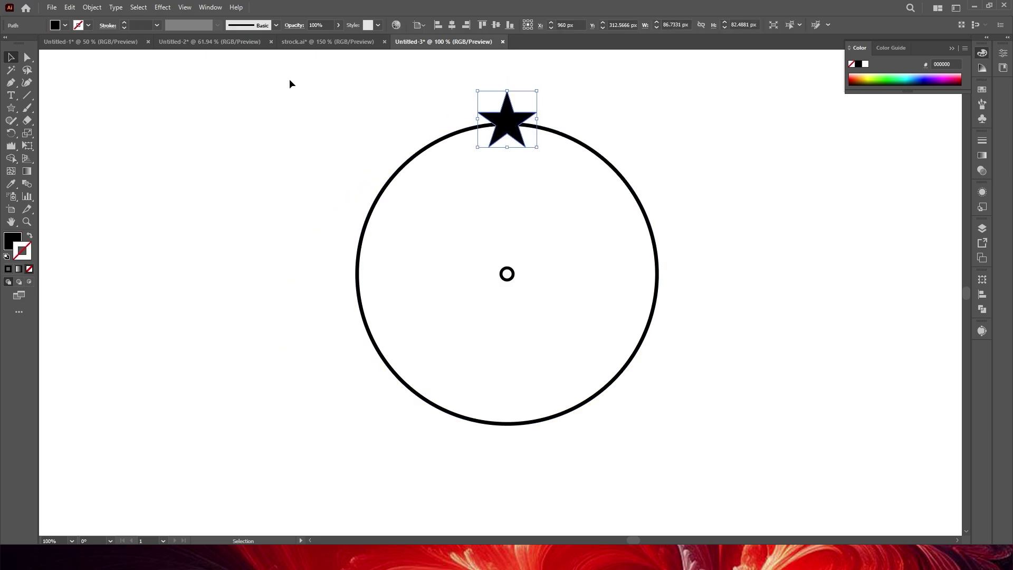
left_click(13, 136)
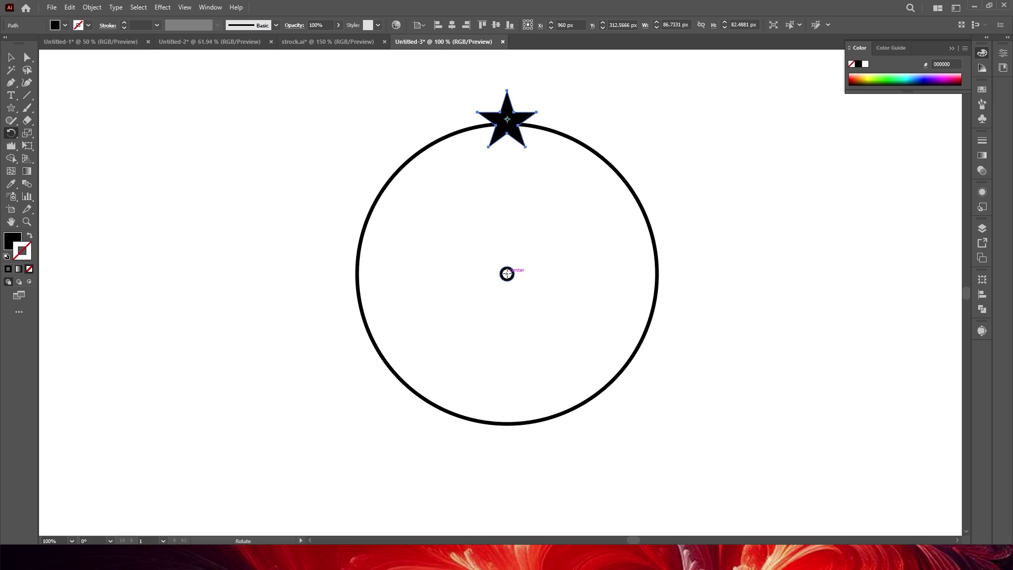
left_click(210, 7)
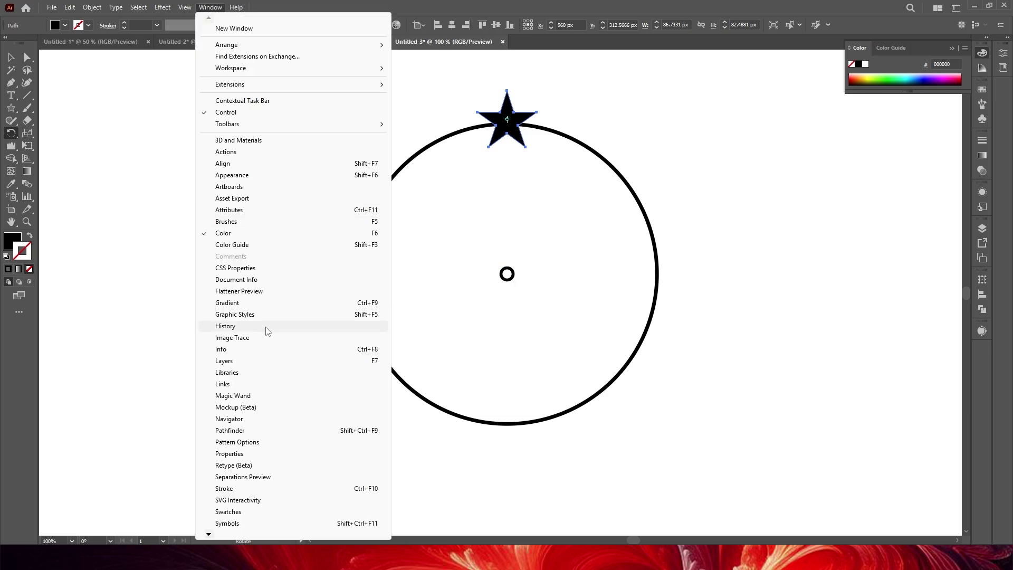
left_click(185, 7)
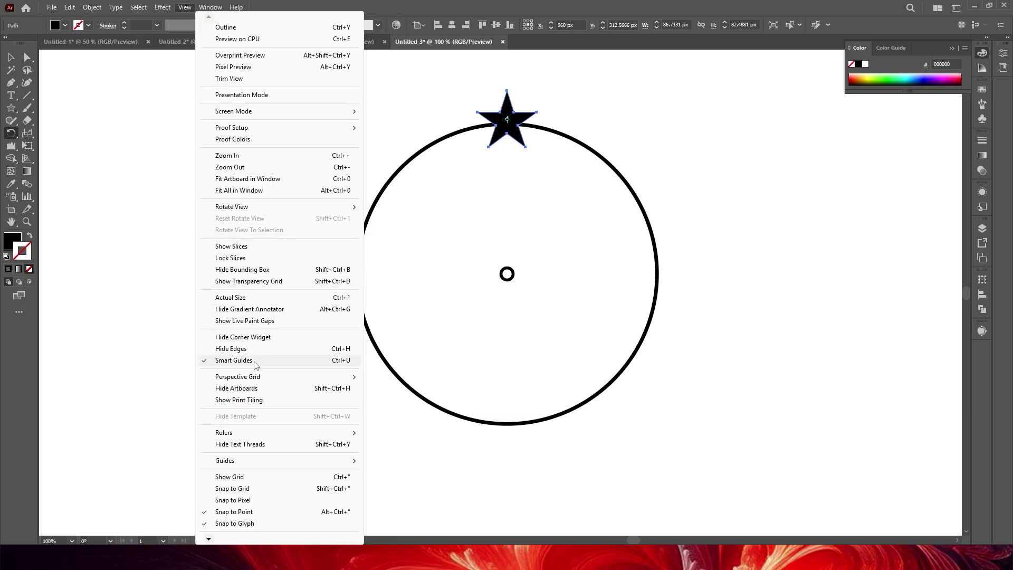
left_click(515, 121)
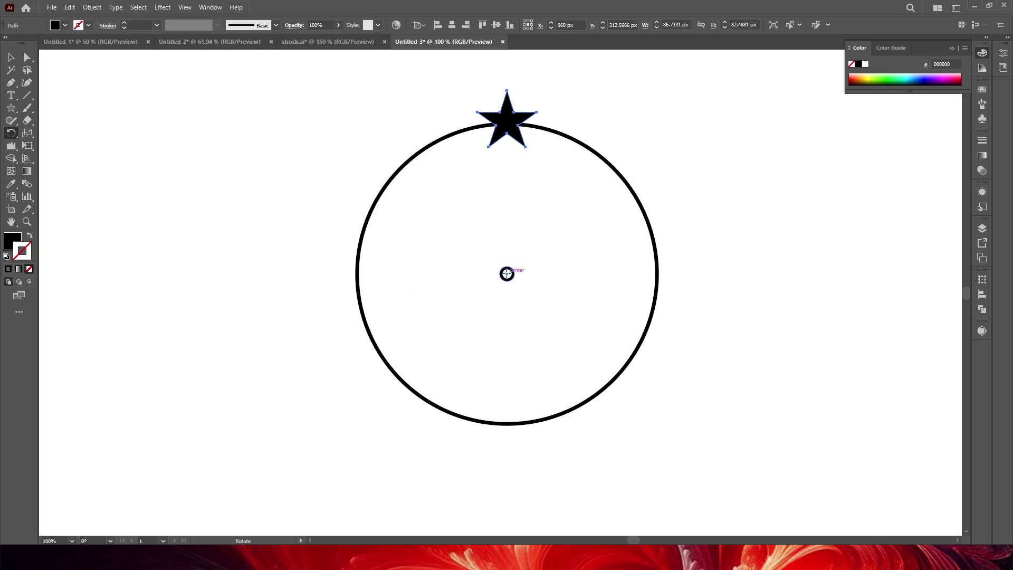
left_click(506, 273, "alt")
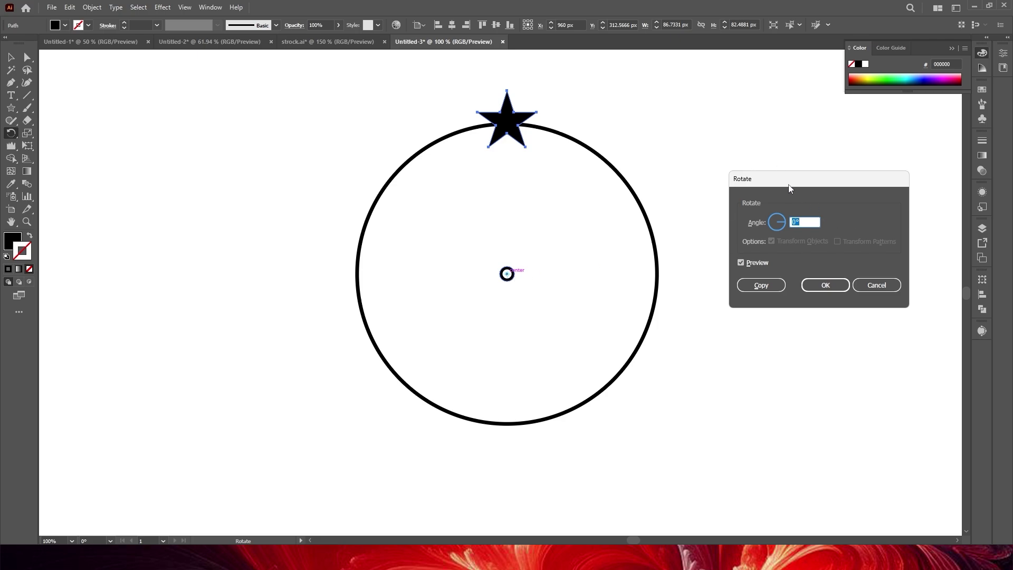
left_click_drag(788, 184, 589, 212)
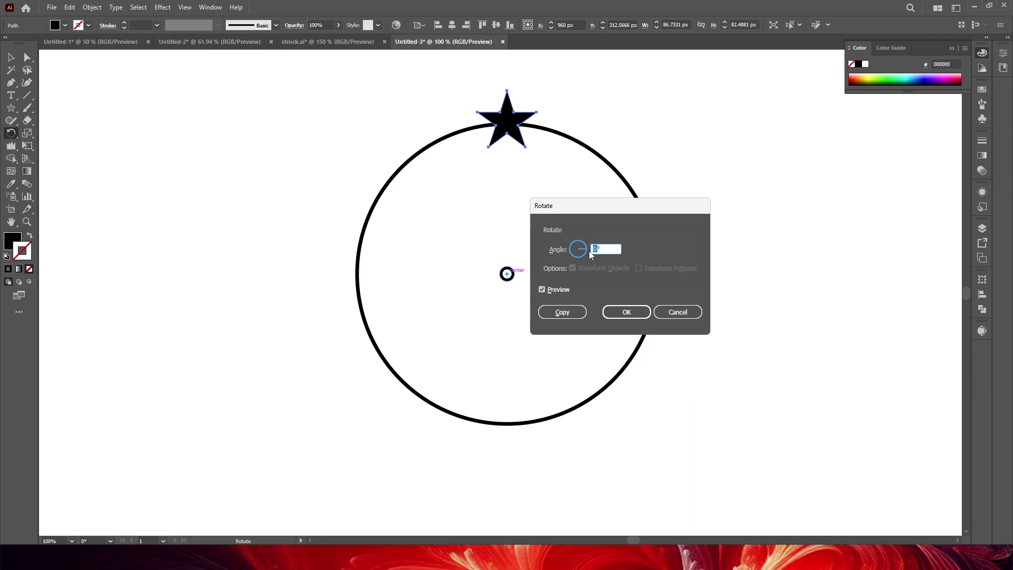
left_click(565, 311)
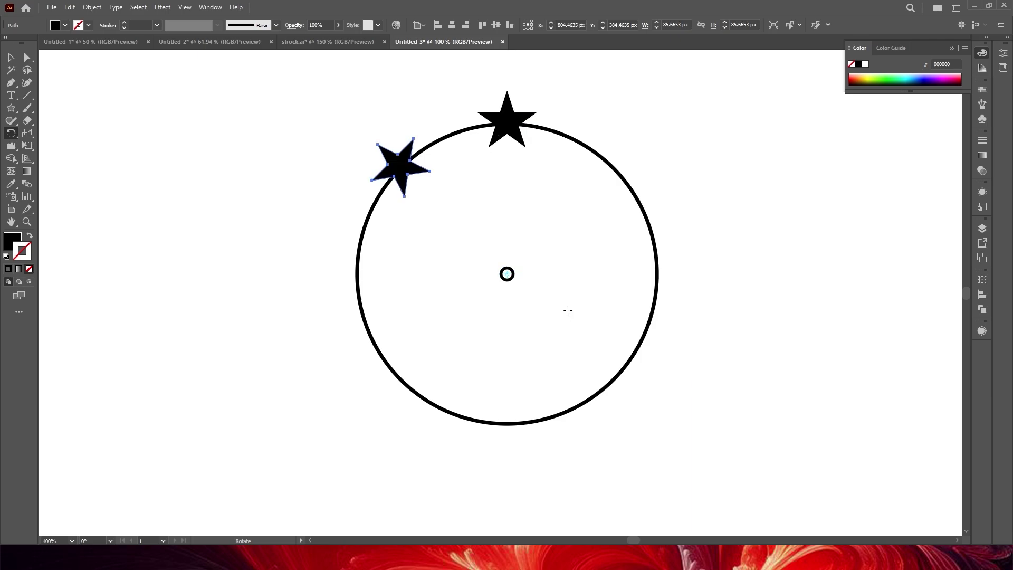
- Repeat the rotated-copy transformation to distribute more stars around the large circle
key("ctrl")
key("ctrl+d")
key("ctrl+d")
key("ctrl+d")
key("ctrl+d")
key("ctrl+d")
key("ctrl+d")
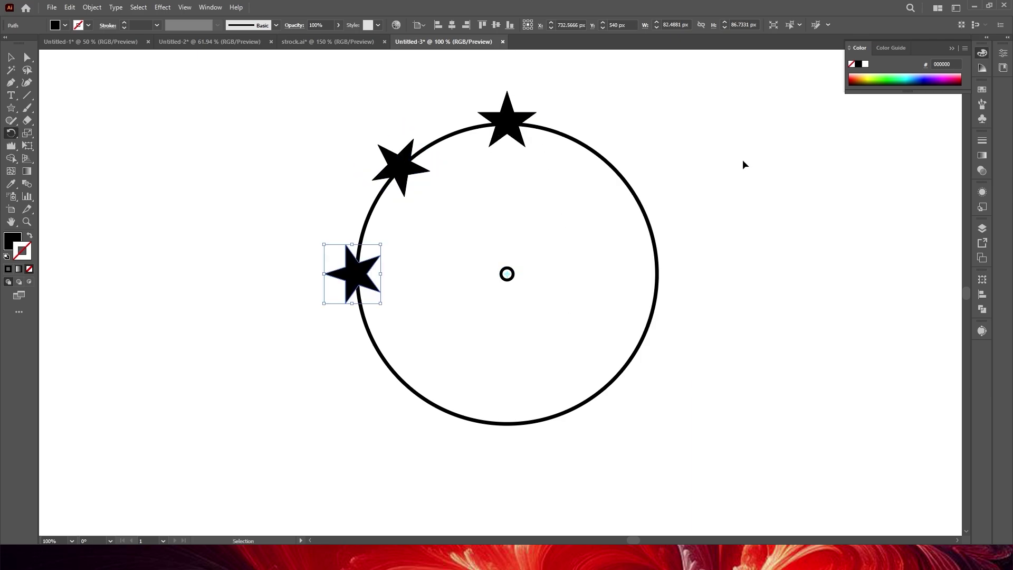
left_click(490, 143)
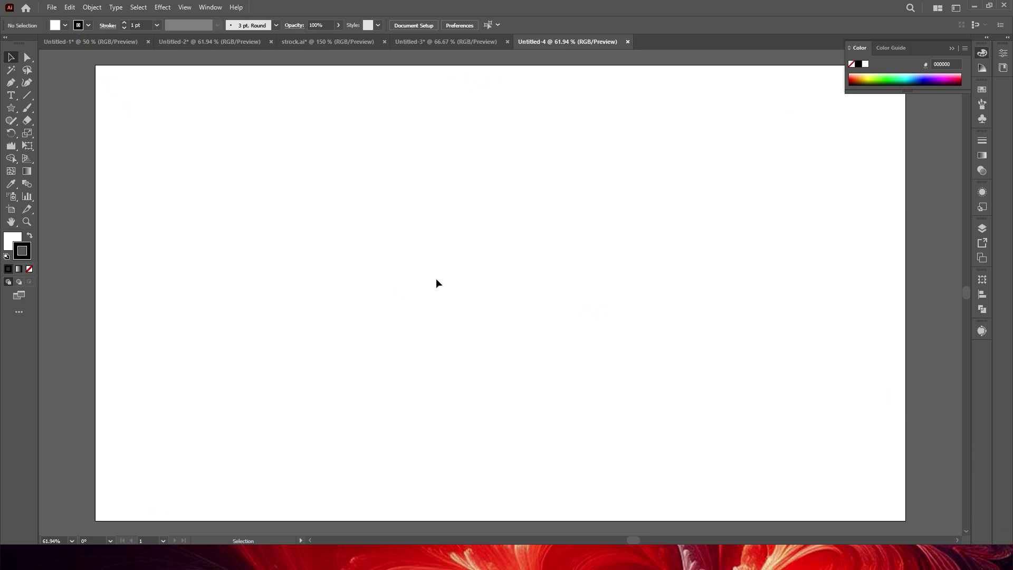
- Add the text "just do it" at about 180 pt in the blank document and move it near the artboard's center
left_click(10, 96)
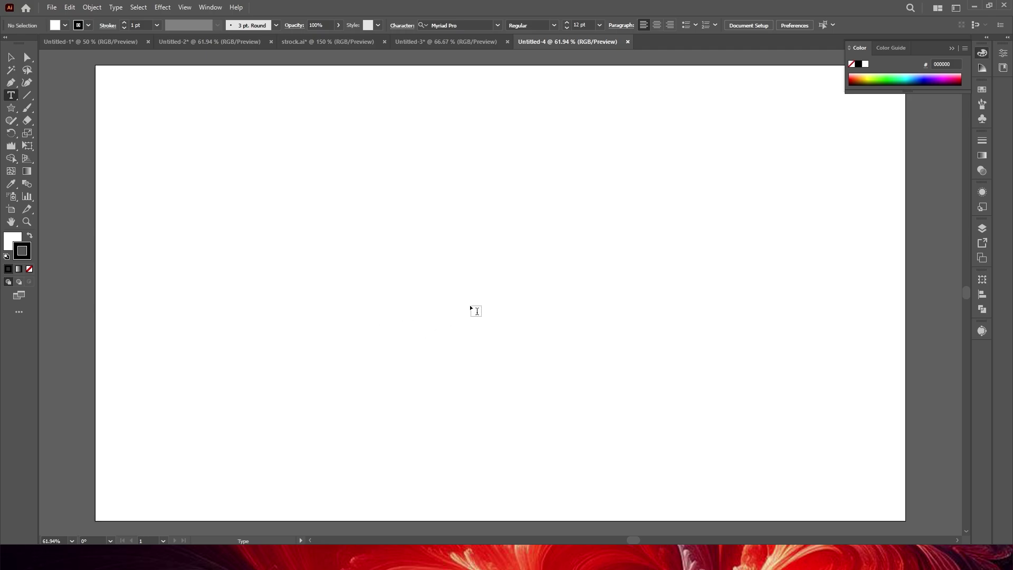
left_click(420, 275)
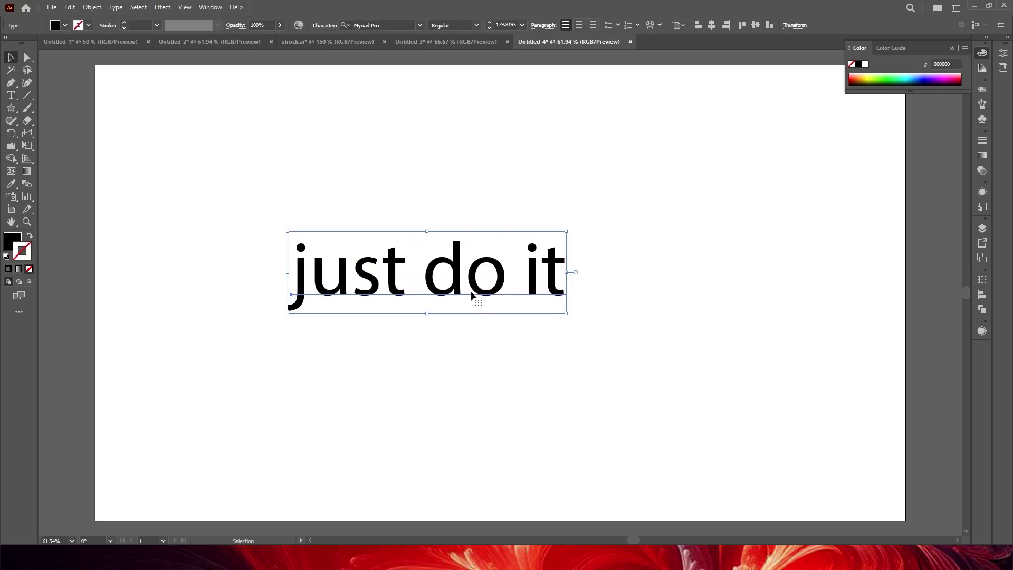
left_click_drag(474, 294, 529, 297)
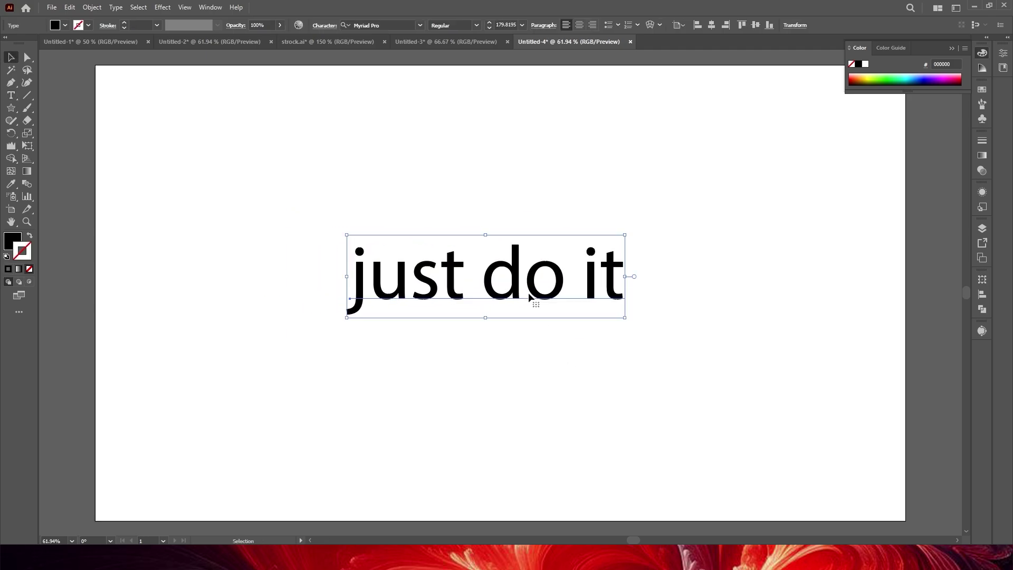
- Set the text's font to Anton Regular
left_click(420, 25)
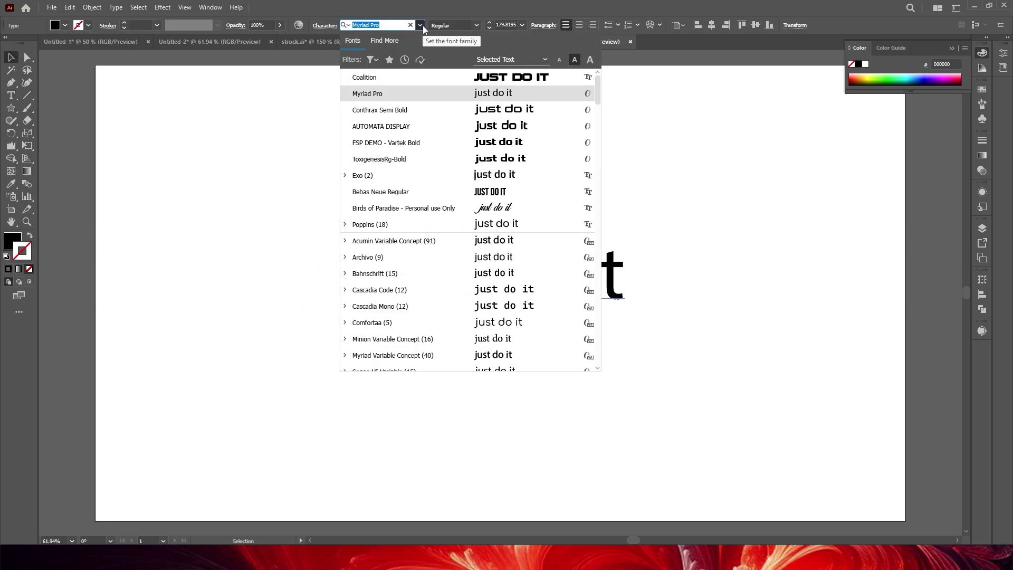
scroll(466, 225, "down", 10)
left_click(385, 98)
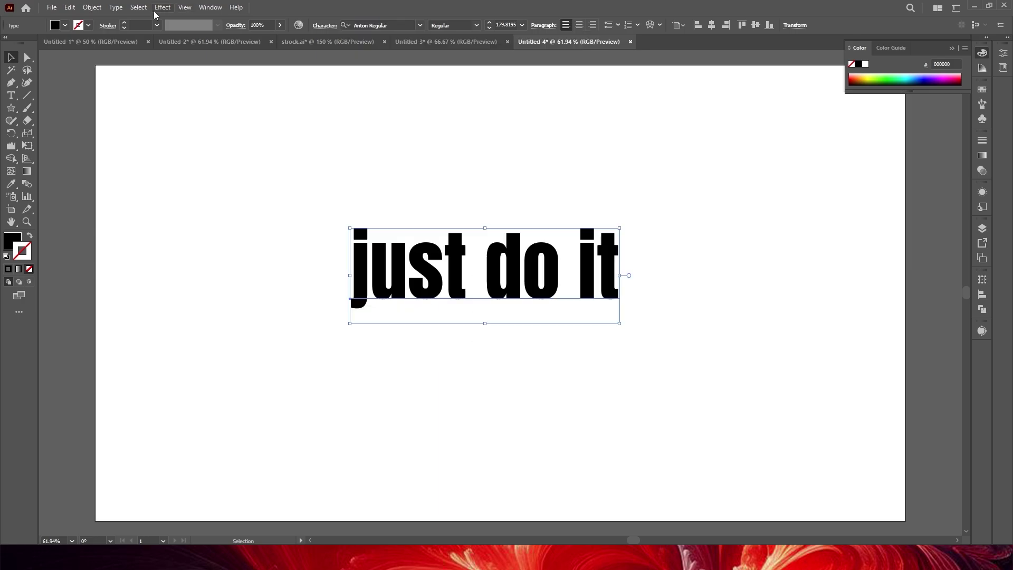
- Change the case of the "just do it" text to uppercase
left_click(138, 8)
left_click(138, 7)
left_click(116, 8)
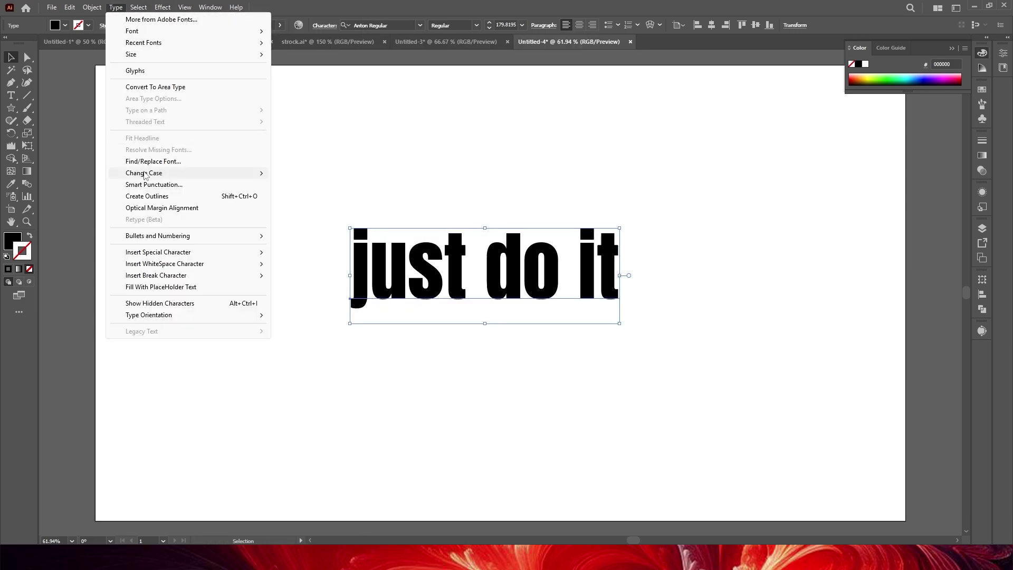
mouse_move(141, 176)
left_click(322, 175)
left_click(545, 171)
left_click(546, 266)
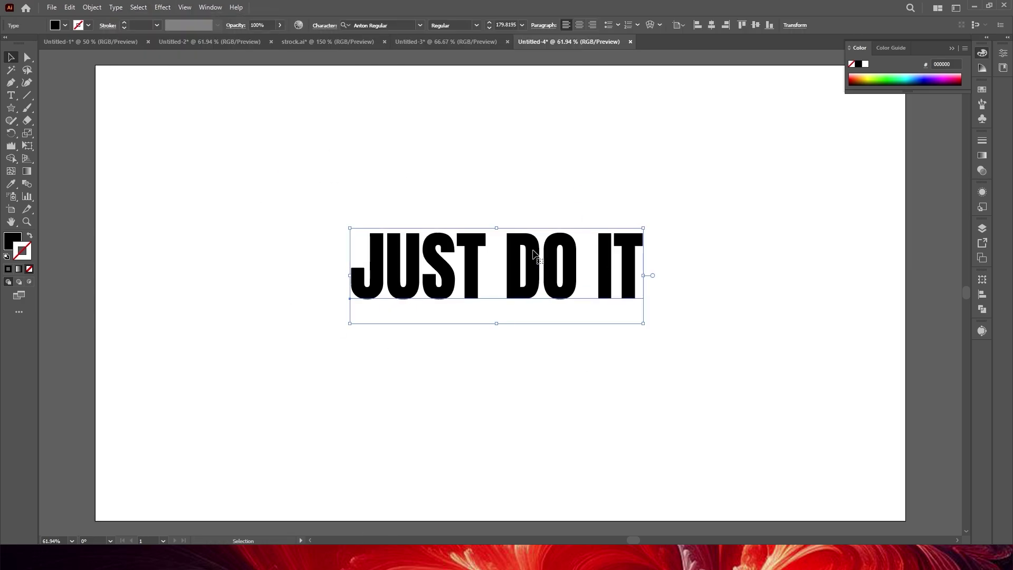
- Start an Arc warp effect on the text with a 50% horizontal bend and look through the available warp styles
scroll(557, 299, "up", 1)
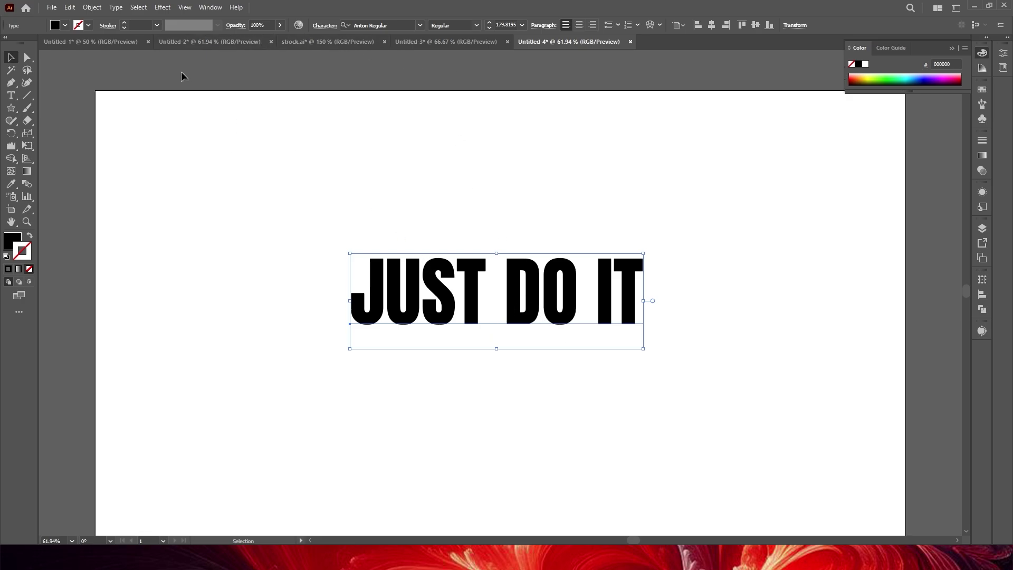
left_click(161, 9)
mouse_move(264, 144)
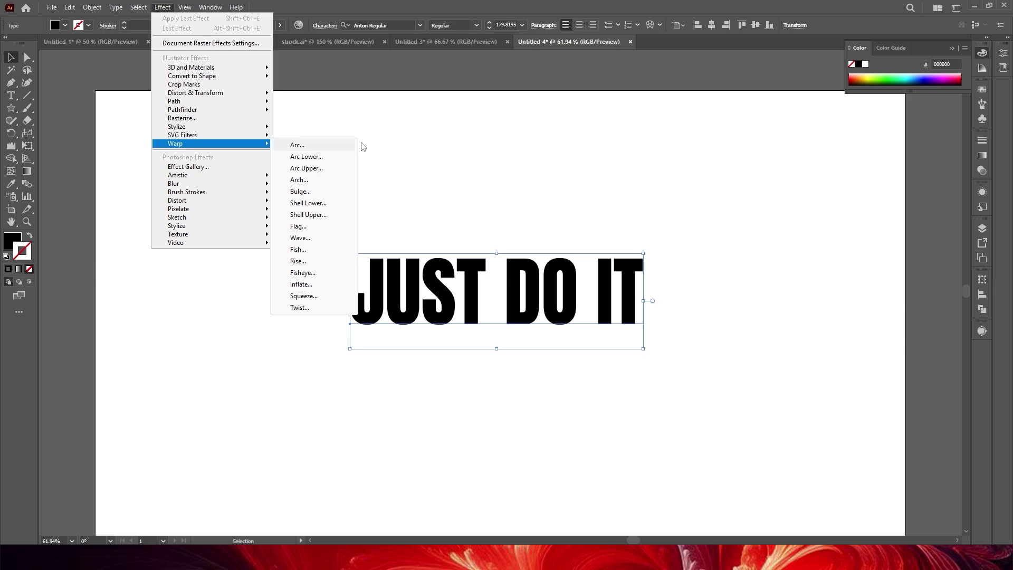
left_click(298, 145)
left_click_drag(757, 334, 784, 134)
left_click(794, 156)
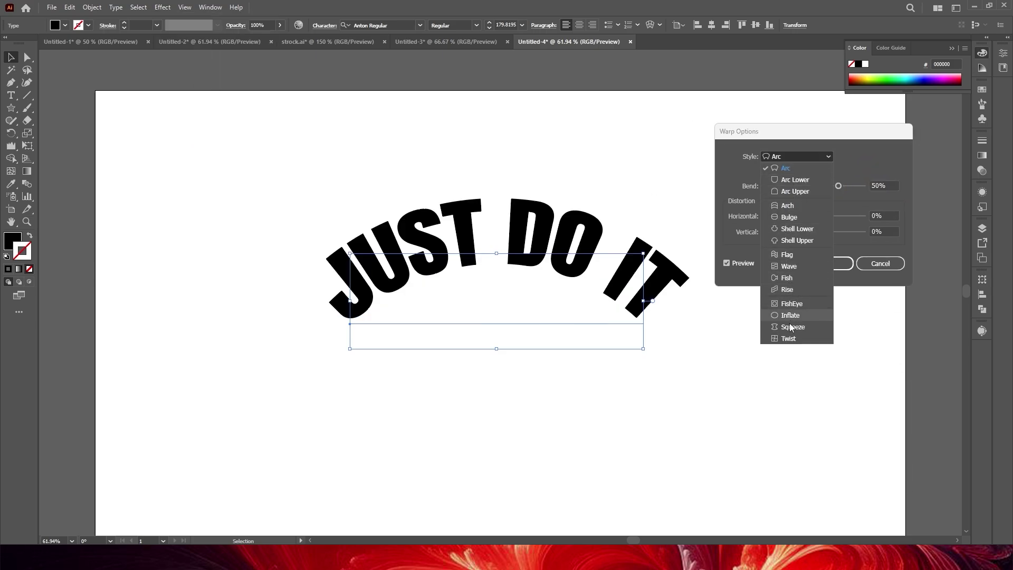
key("Escape")
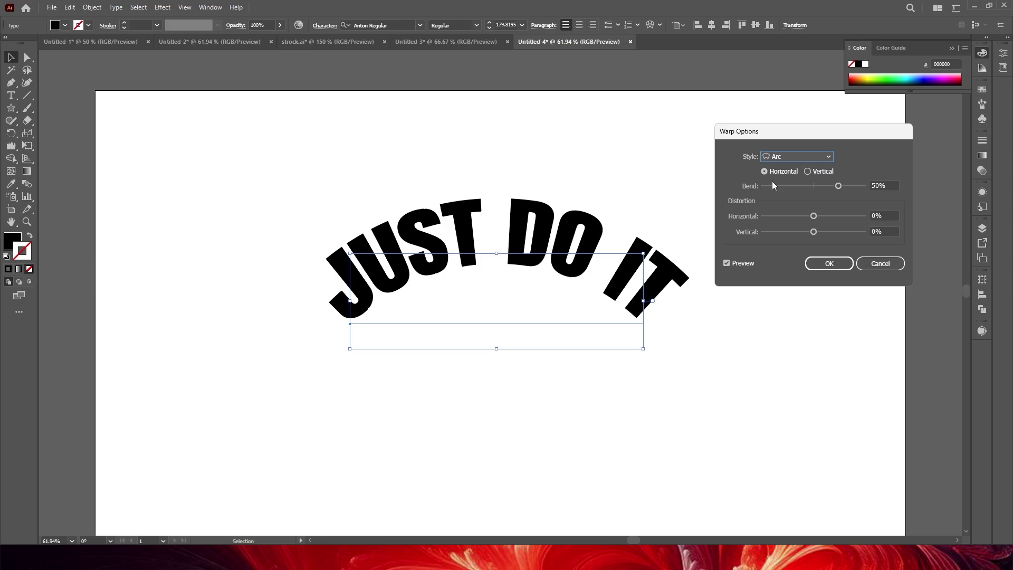
- Try the Arc warp in vertical orientation with a 16% bend
left_click(808, 171)
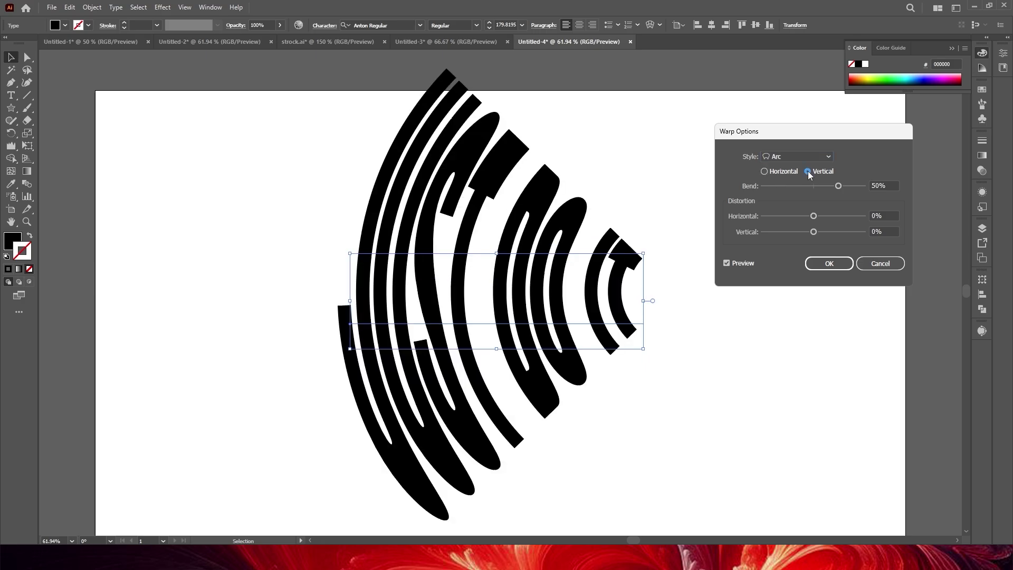
left_click_drag(838, 186, 822, 187)
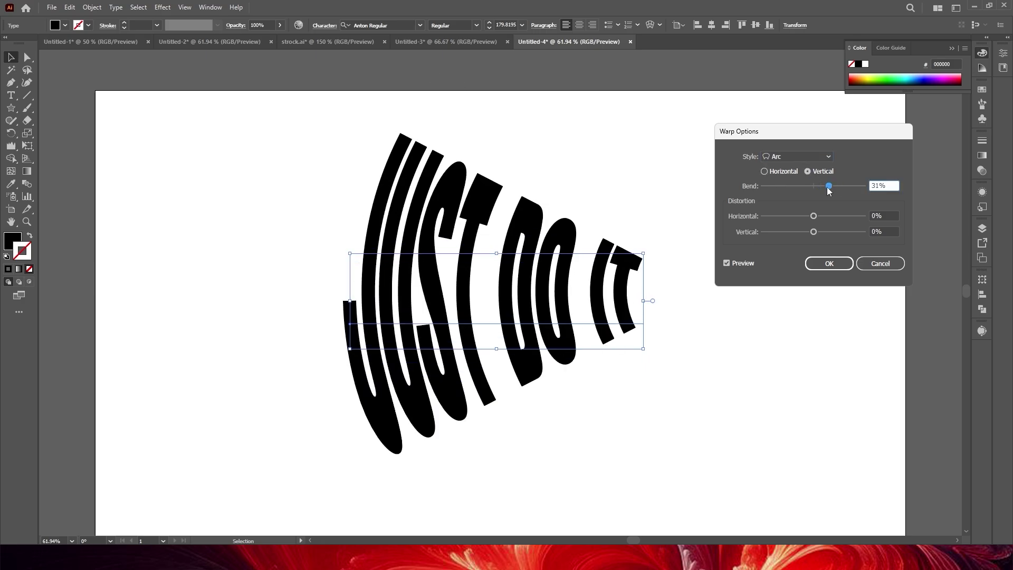
- Try the Arc Lower warp style on the text in horizontal orientation with a -20% bend
left_click(803, 155)
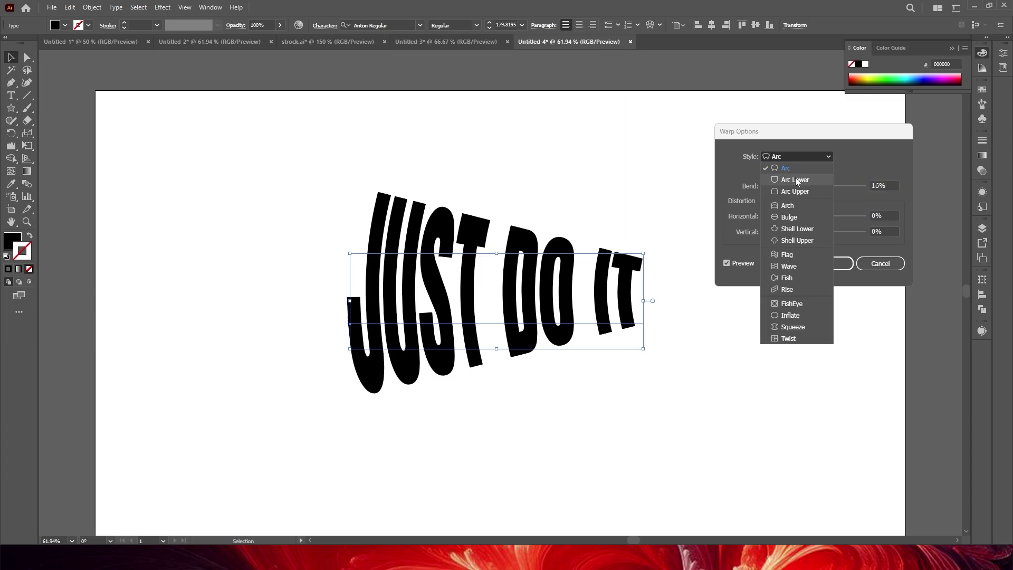
left_click(795, 177)
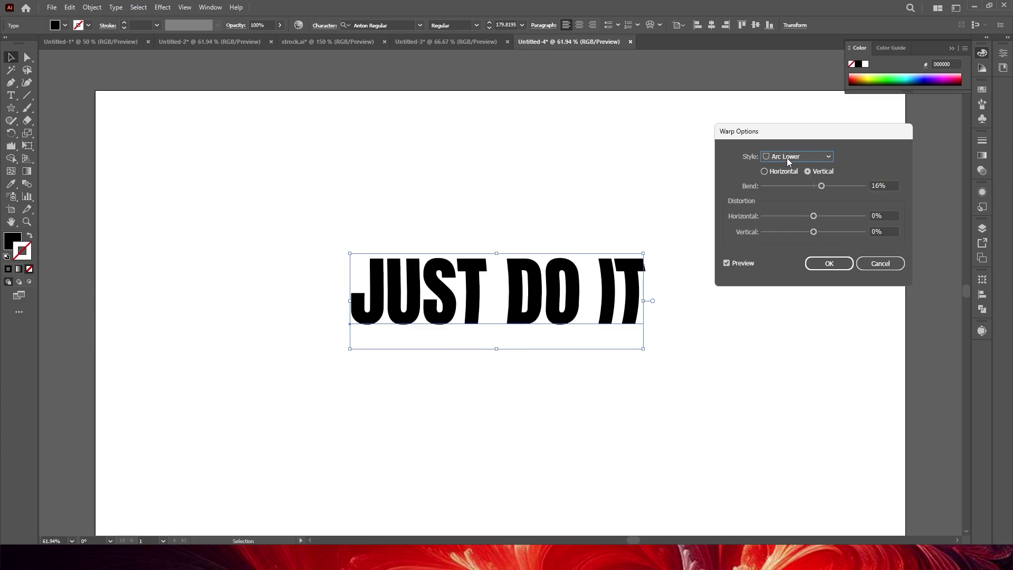
left_click(765, 172)
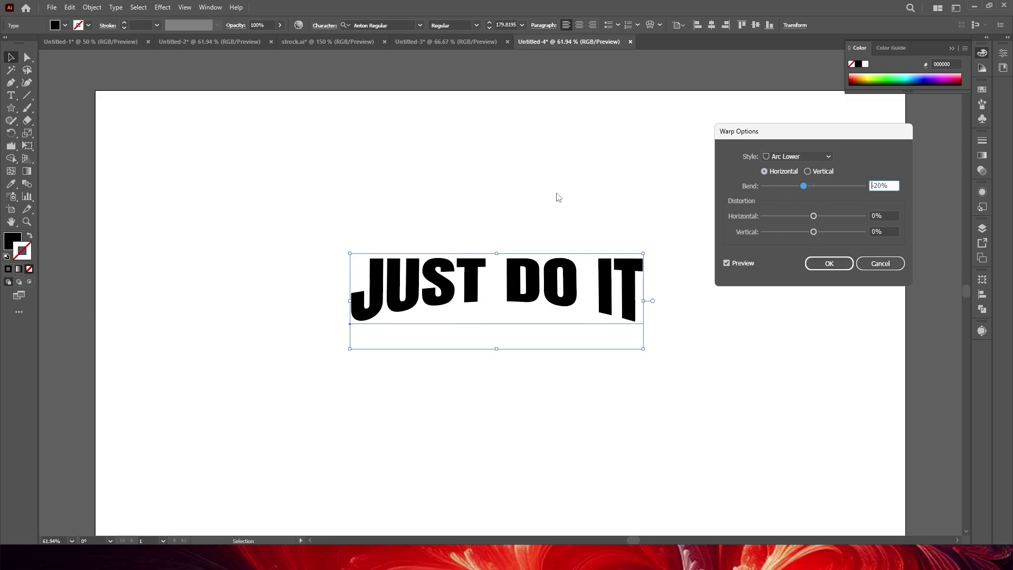
left_click(802, 155)
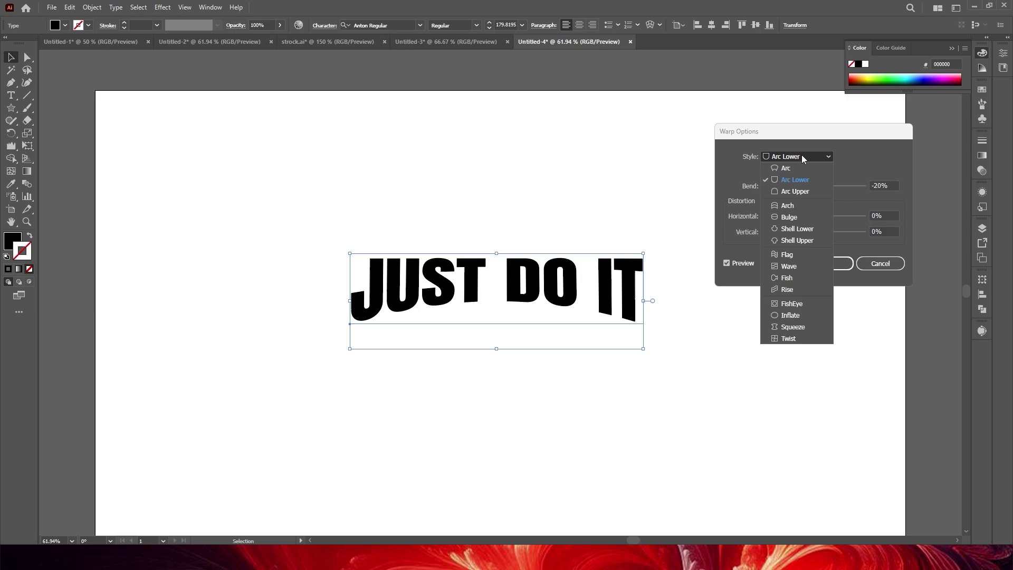
left_click(793, 157)
left_click(793, 157)
left_click(793, 157)
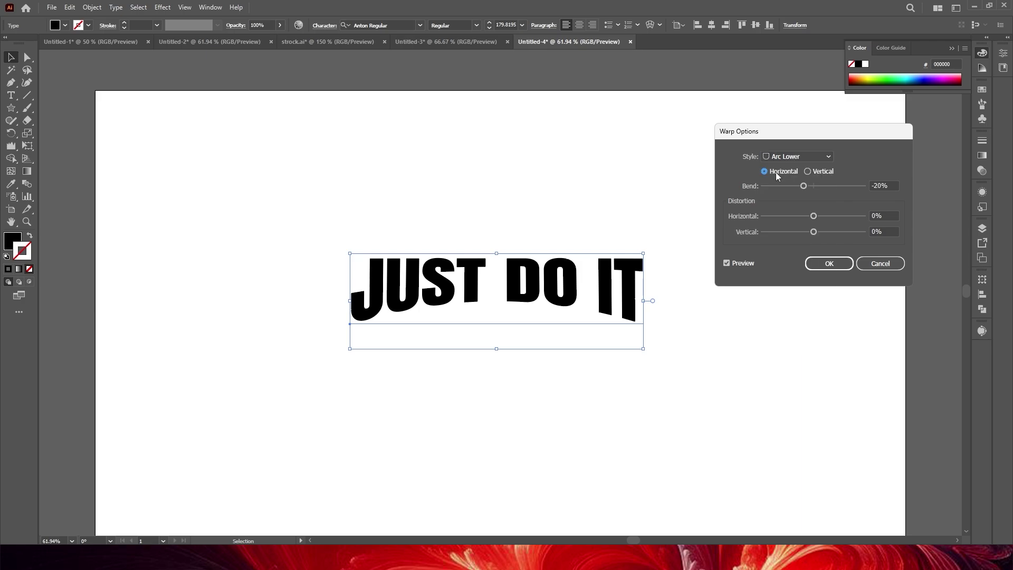
- Try the Arc Upper, Arch and Bulge warp styles on the text
left_click(799, 157)
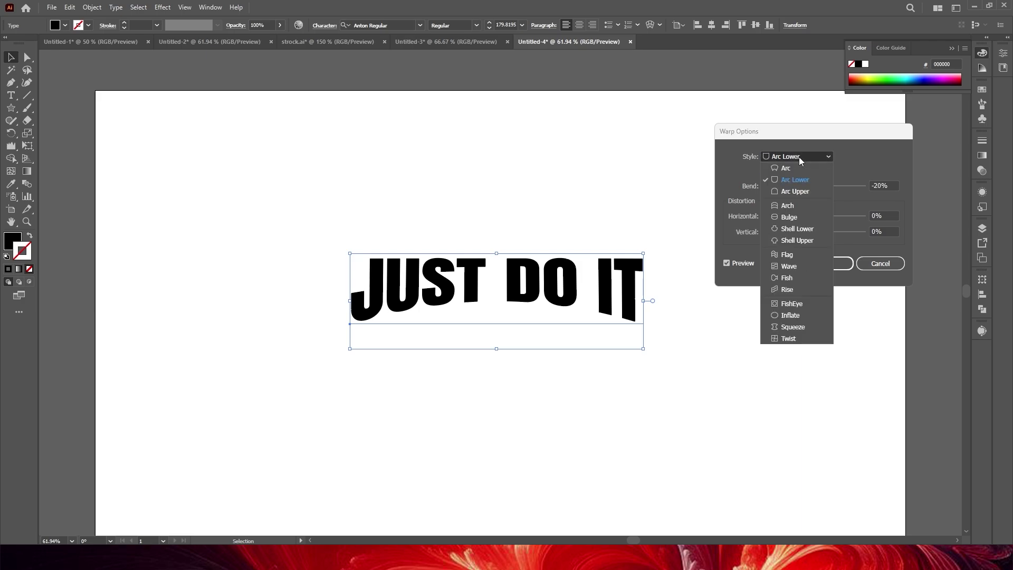
left_click(790, 192)
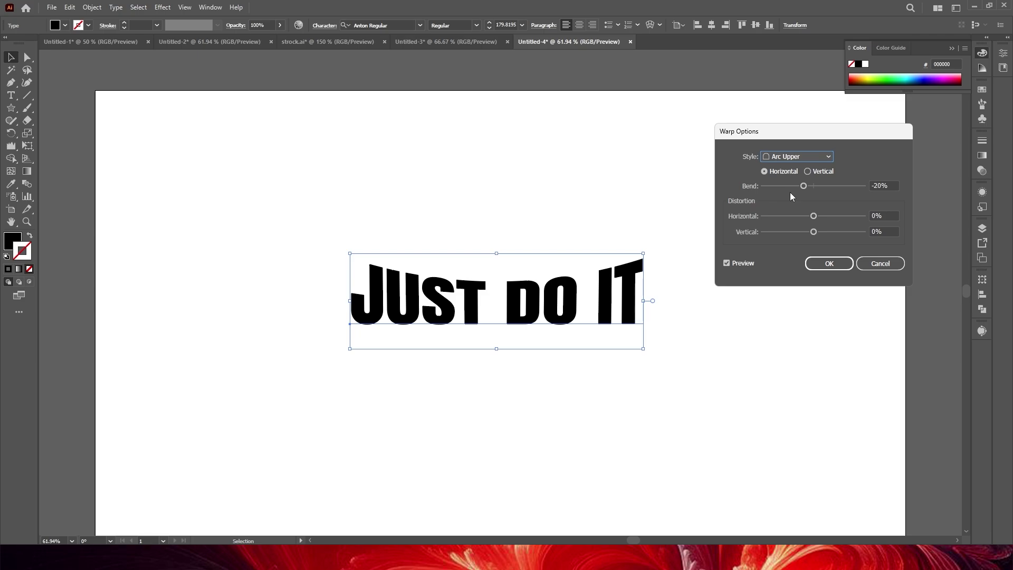
left_click(793, 156)
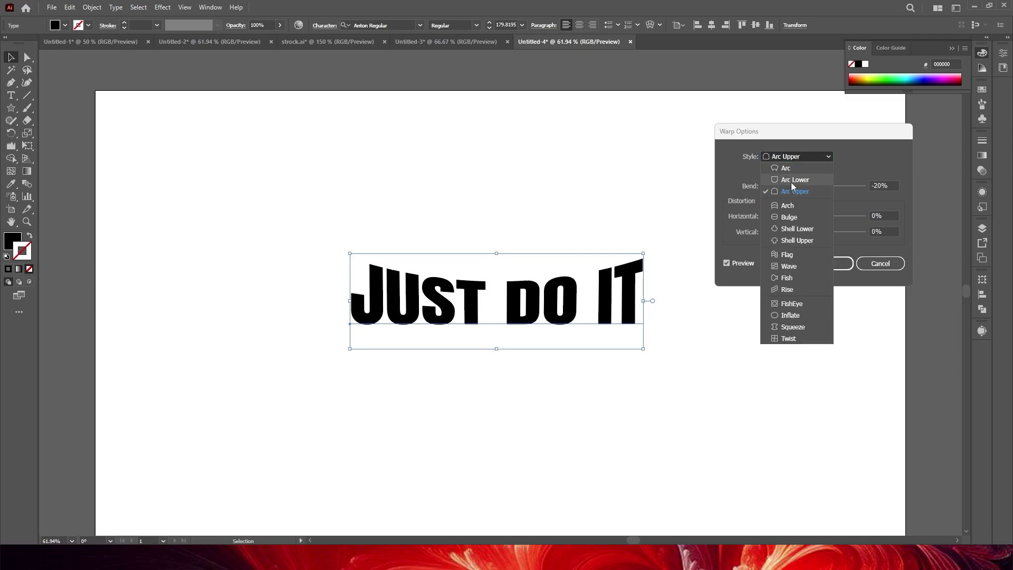
left_click(788, 205)
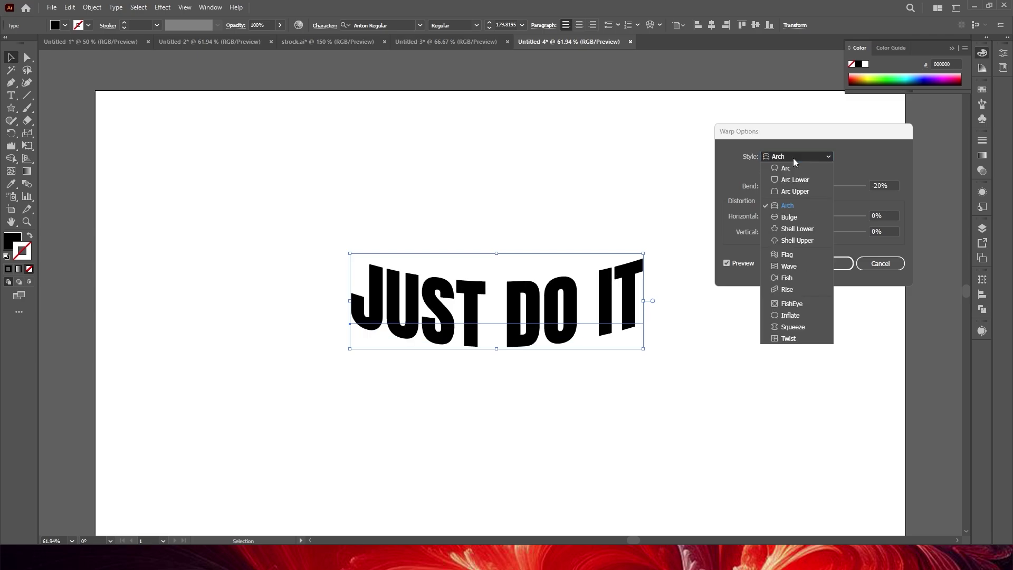
left_click(789, 217)
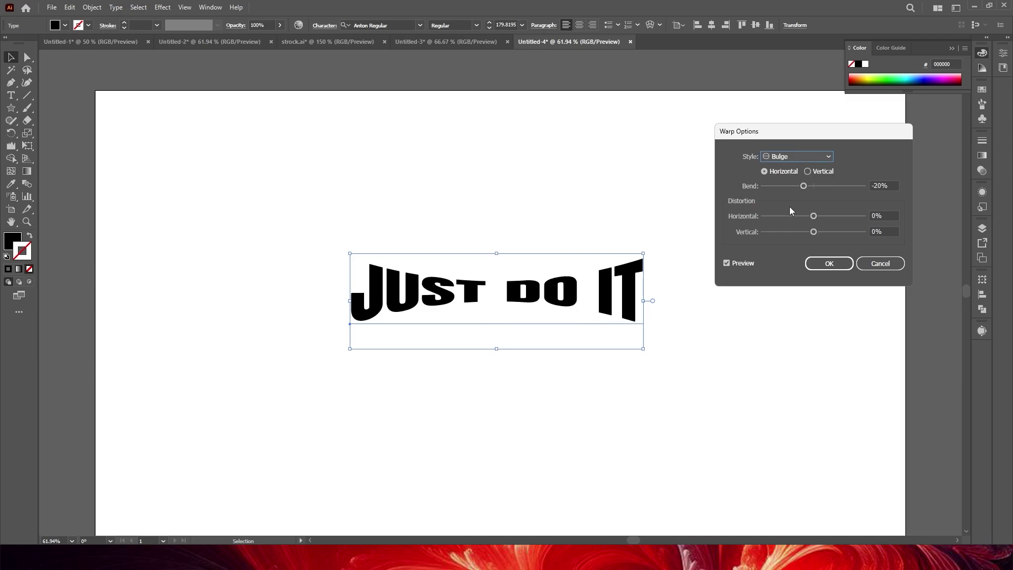
- Switch the text's warp to the Flag style with a -64% bend and compare the vertical orientation with the horizontal one
left_click(789, 159)
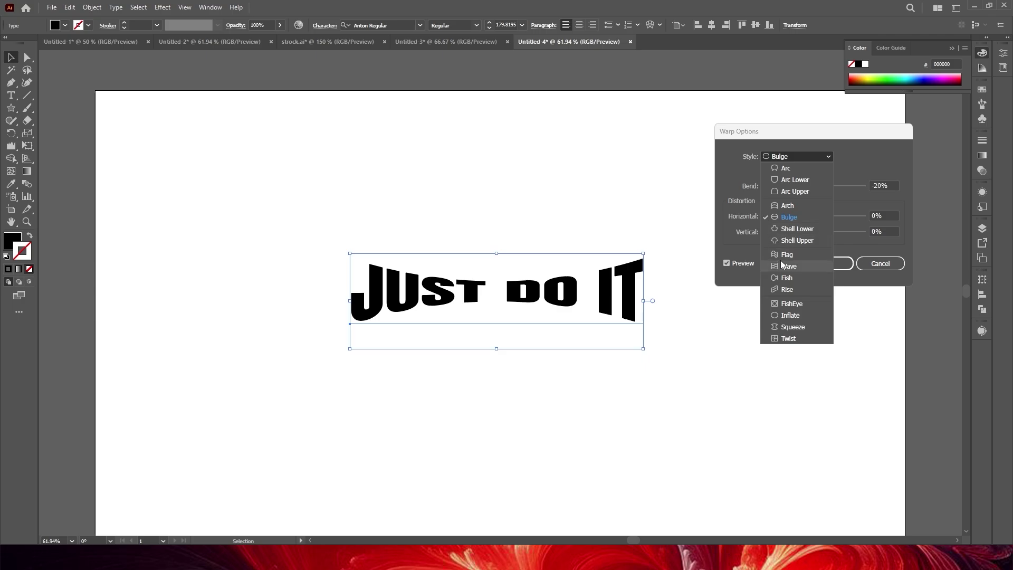
left_click(787, 255)
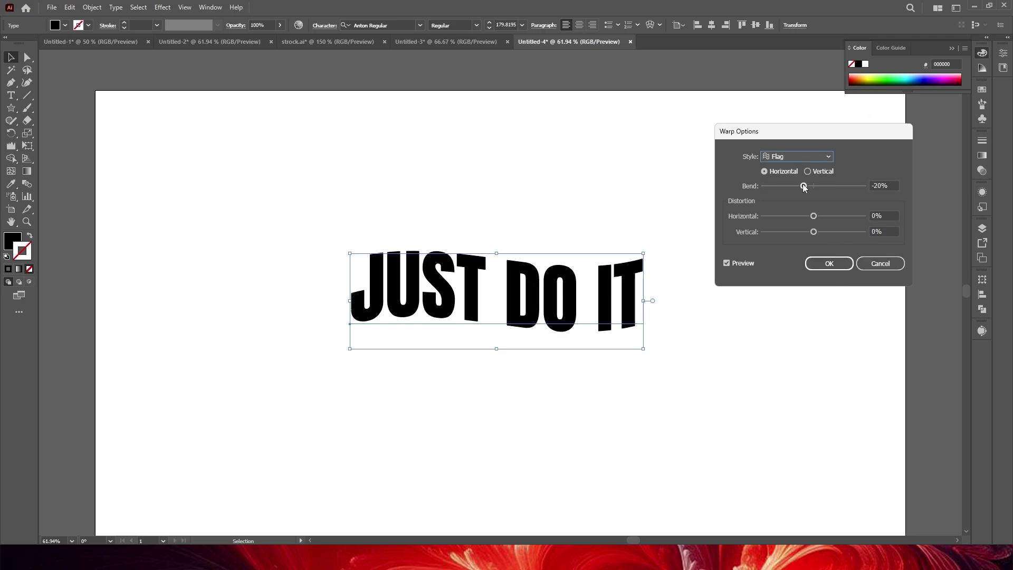
left_click_drag(804, 185, 781, 185)
left_click(807, 171)
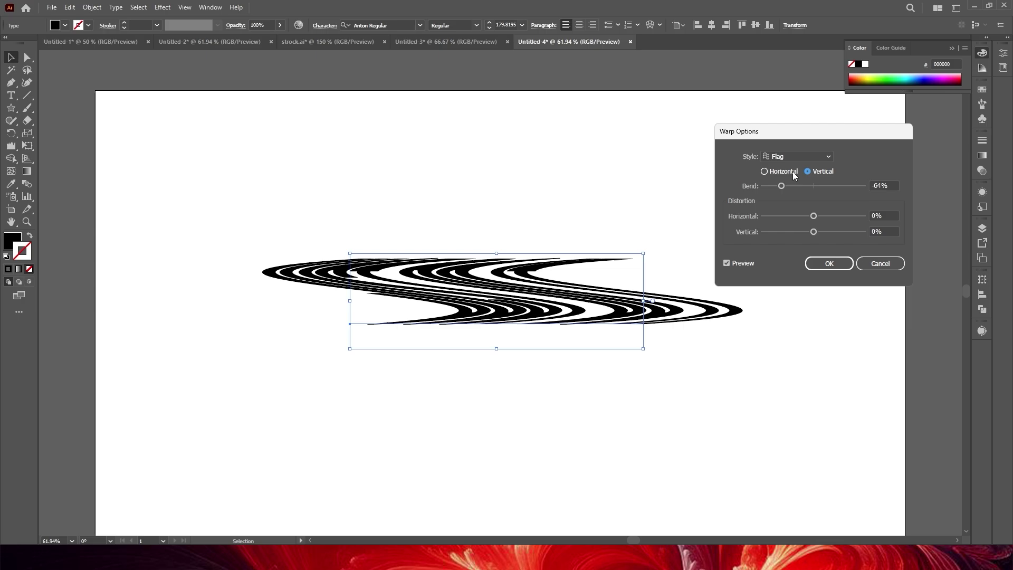
left_click(764, 172)
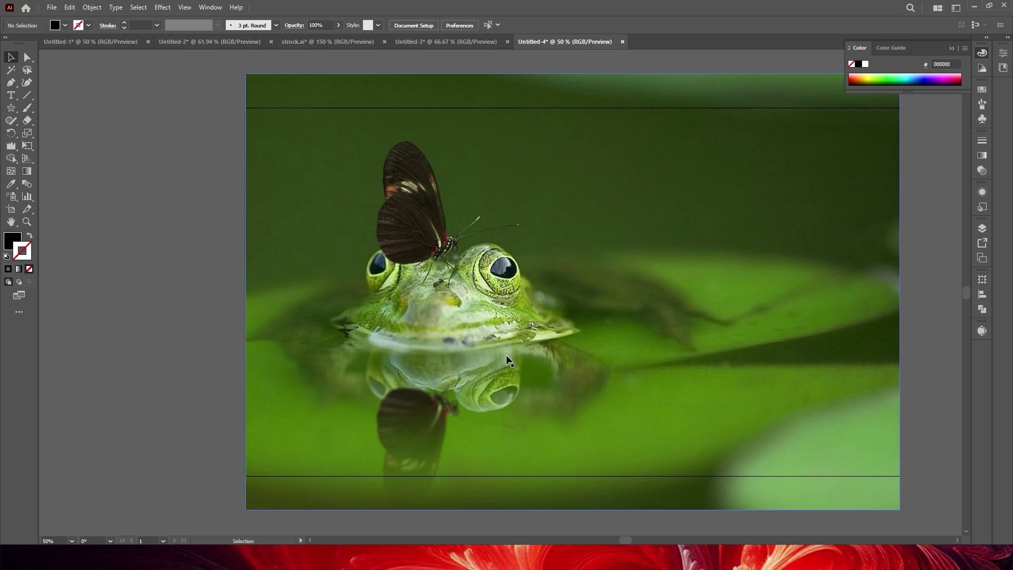
- Draw a rectangle exactly covering the frog image and fill it with a white-to-black radial gradient
left_click(429, 300)
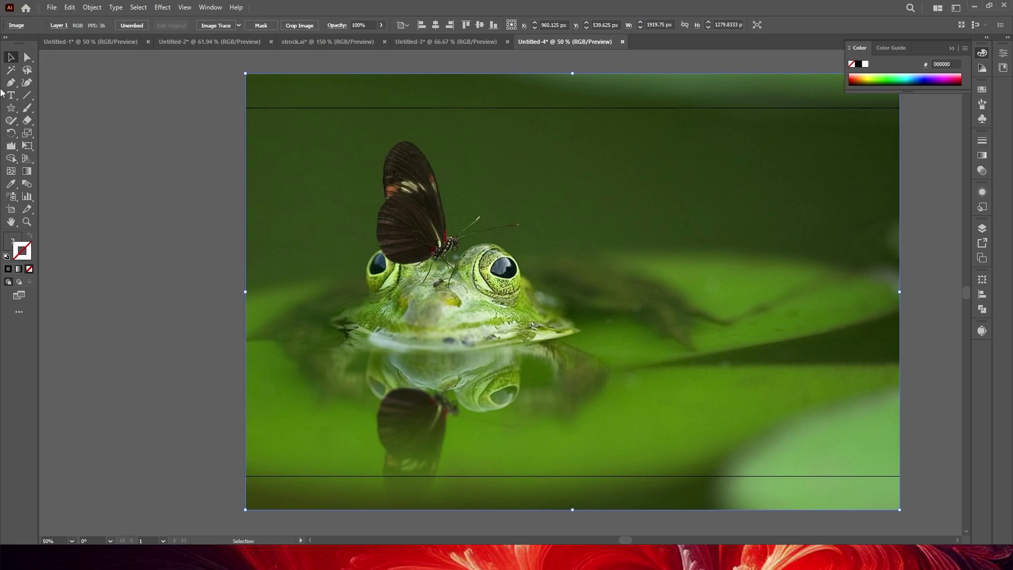
left_click_drag(12, 108, 45, 110)
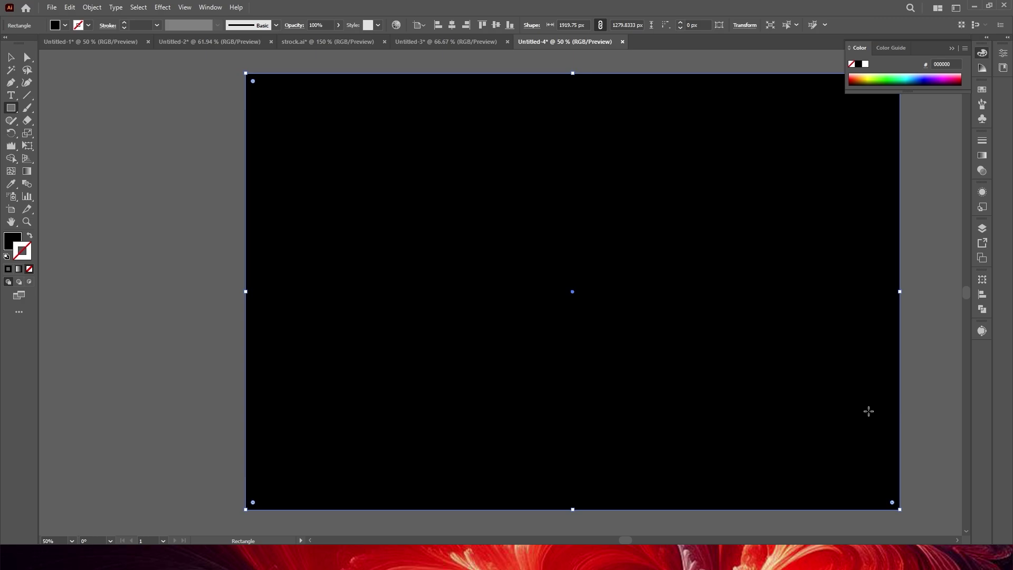
left_click(983, 156)
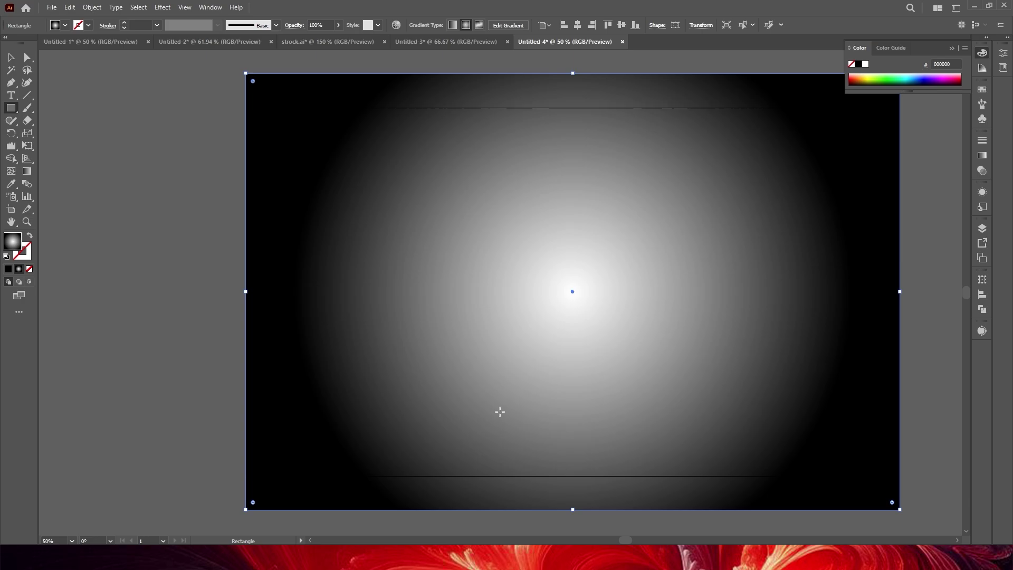
- Cut the gradient rectangle and add an opacity mask to the frog image
right_click(517, 392)
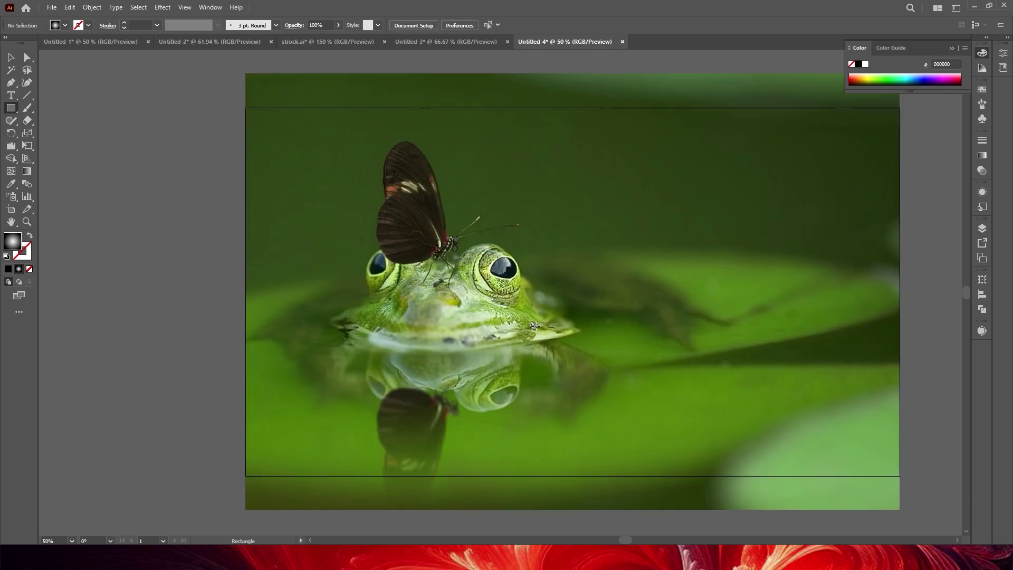
key("v")
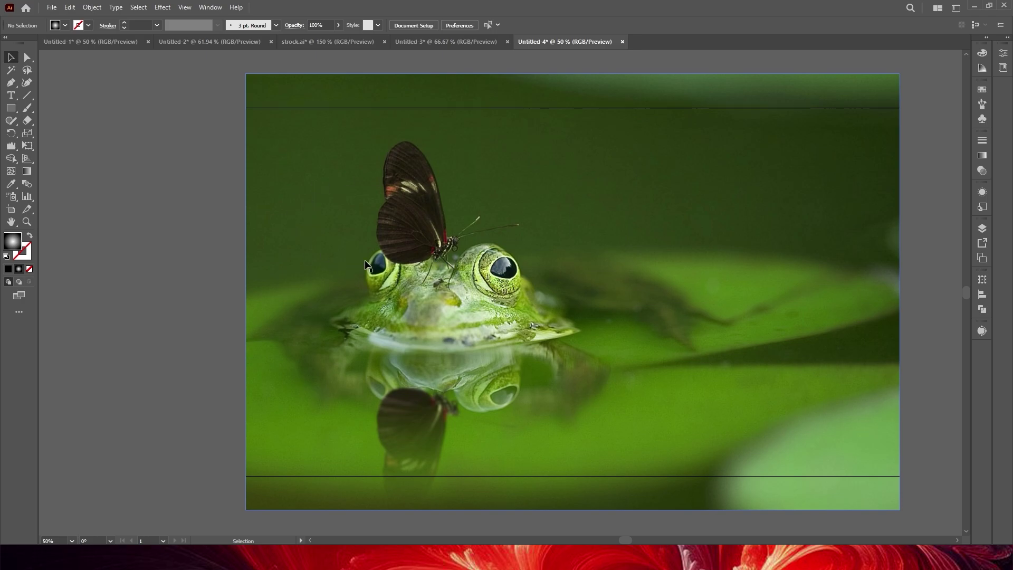
left_click(403, 246)
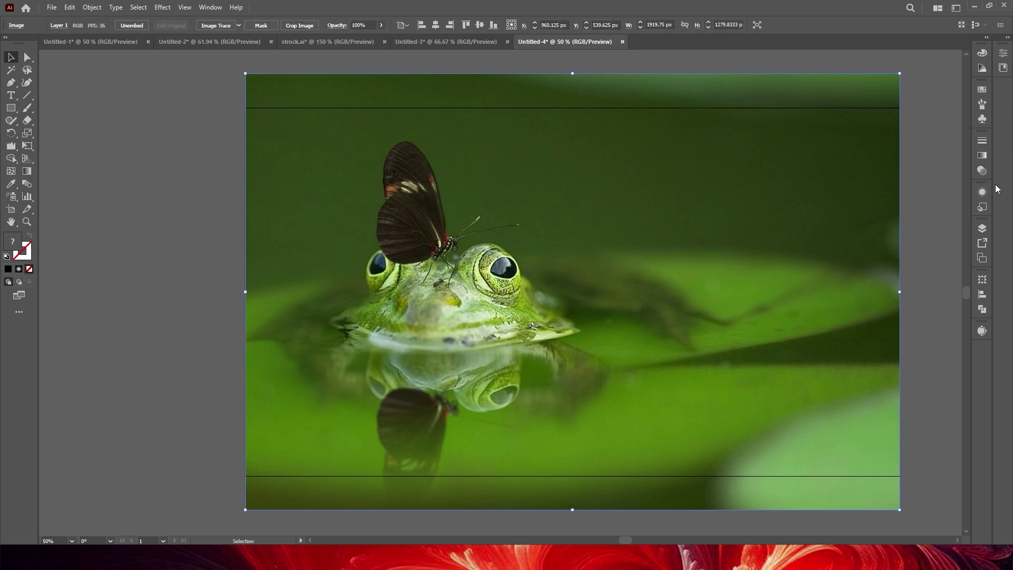
left_click(982, 171)
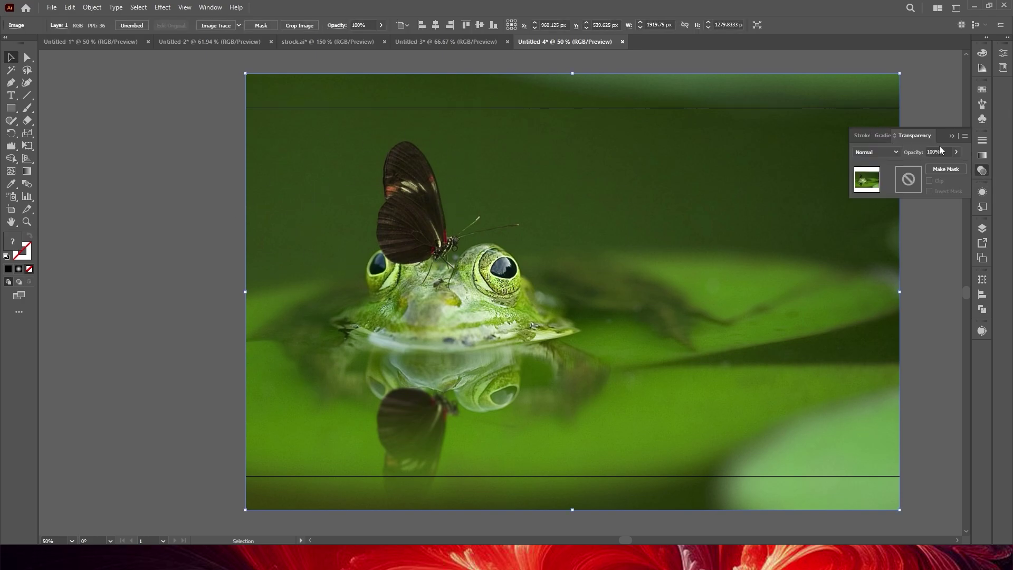
left_click(210, 7)
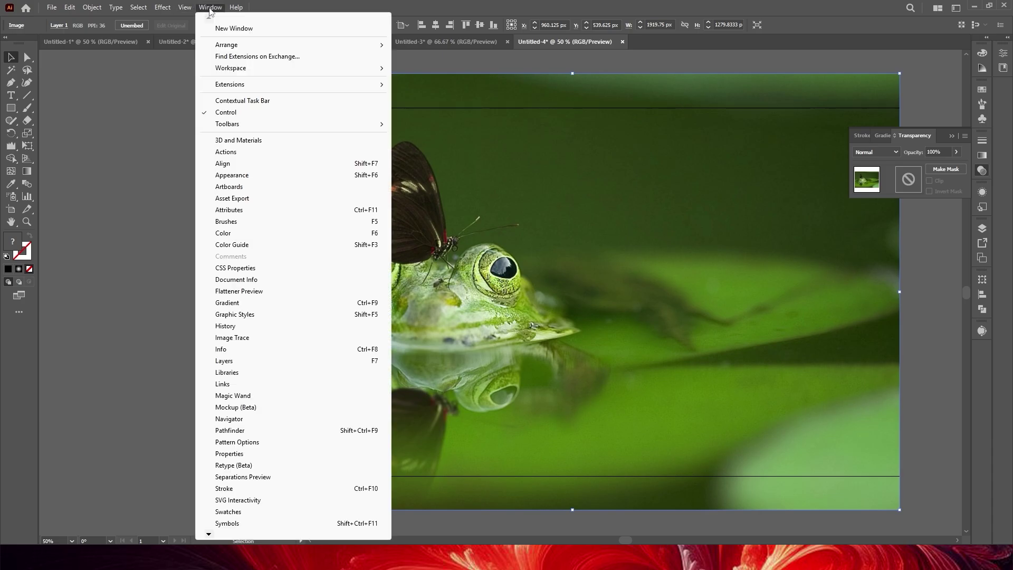
mouse_move(210, 536)
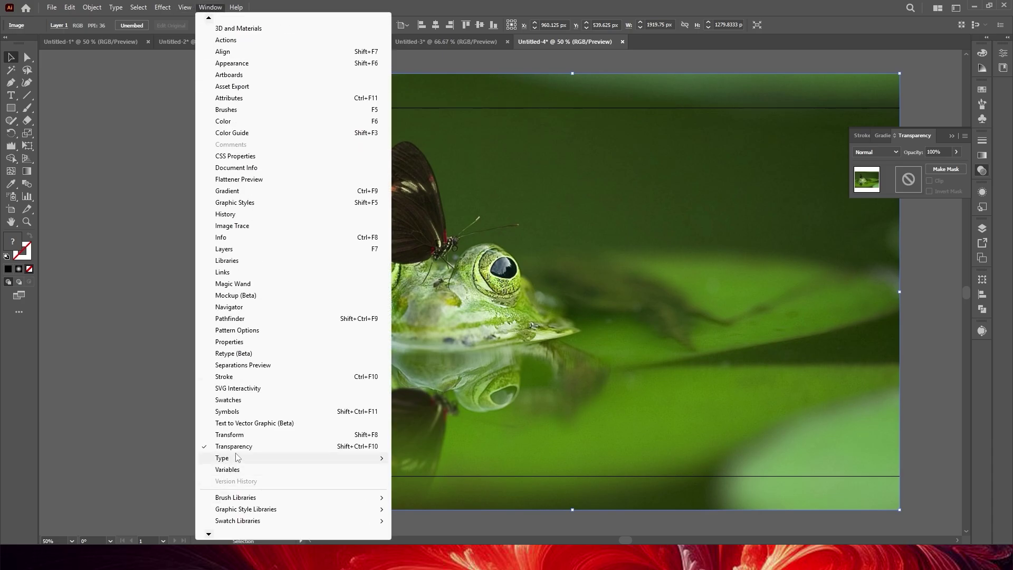
left_click(946, 169)
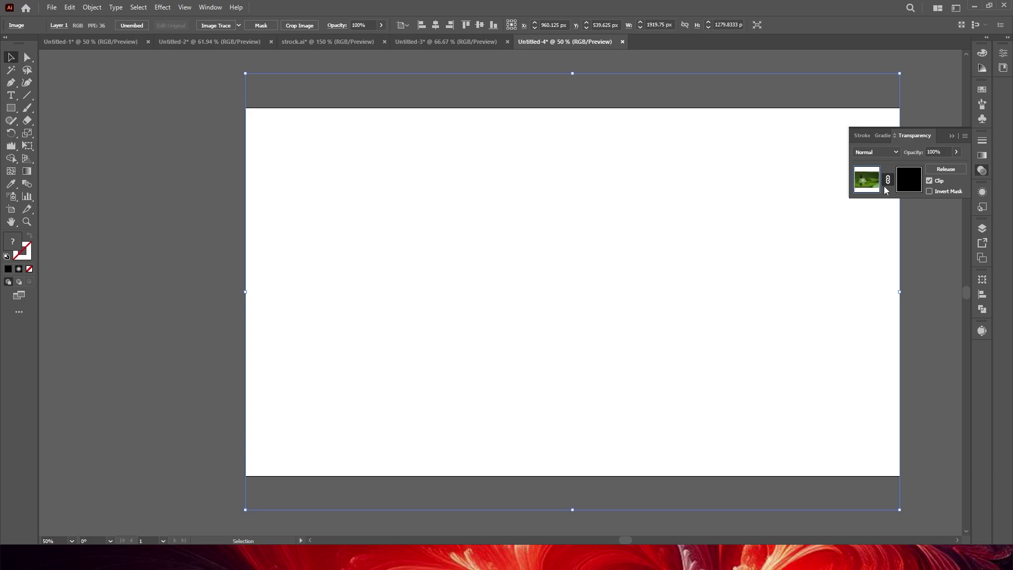
- Paste the gradient rectangle at its original position into the frog image's opacity mask
left_click(908, 181)
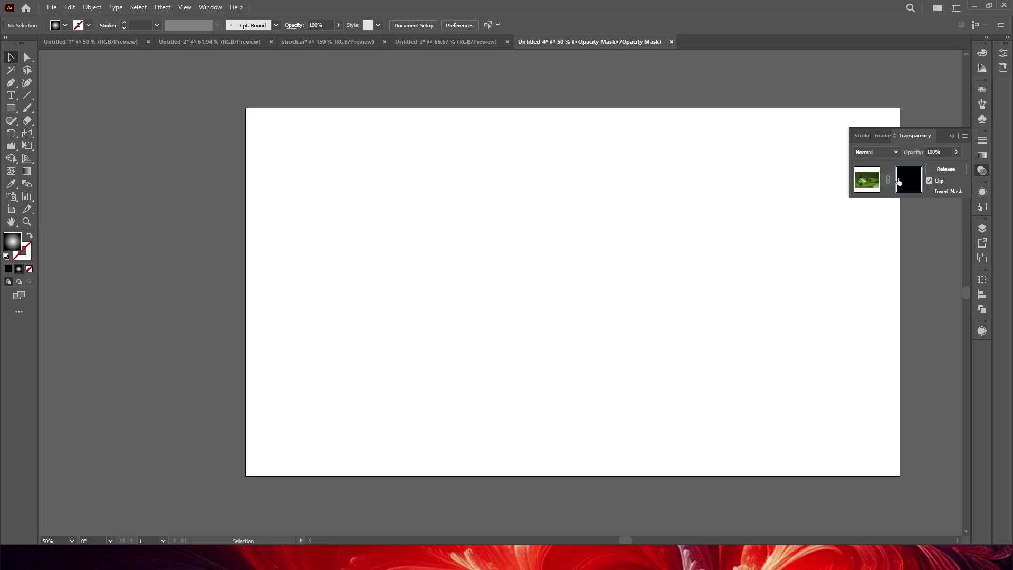
left_click(70, 7)
left_click(103, 107)
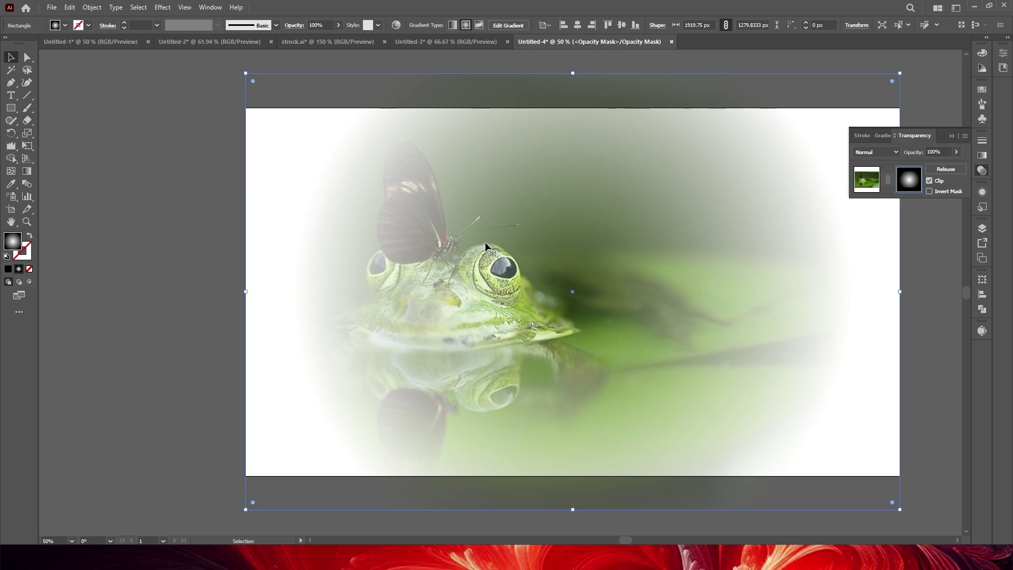
- Reshape the mask's radial gradient into an upright ellipse centred on the frog and butterfly, and deselect it
left_click(27, 171)
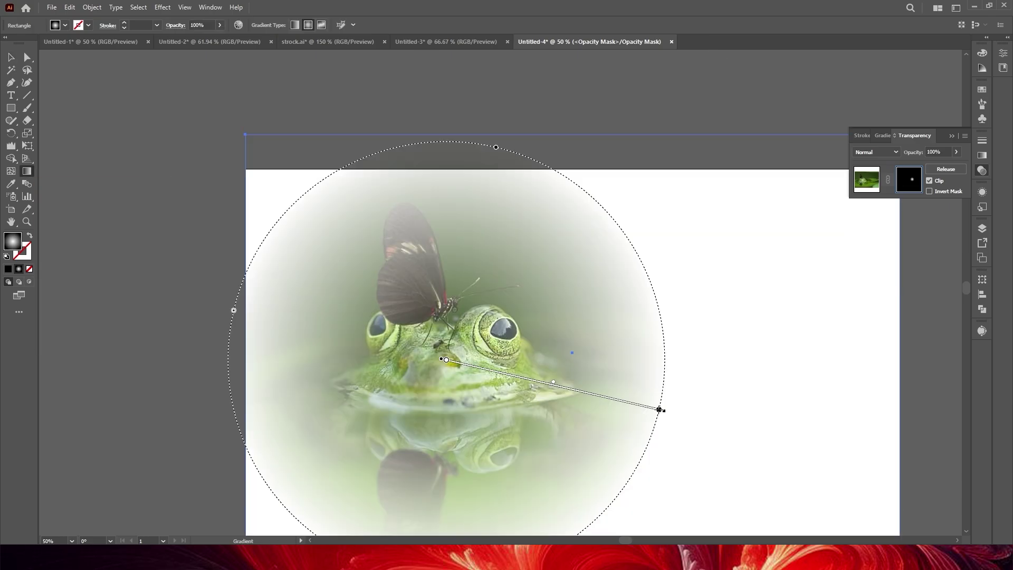
left_click_drag(660, 410, 666, 407)
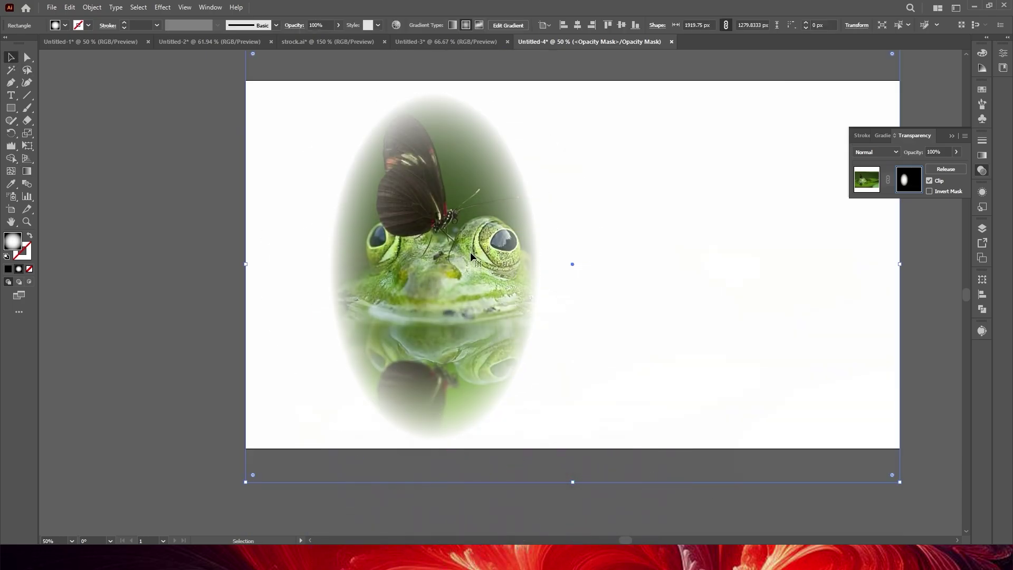
left_click(169, 227)
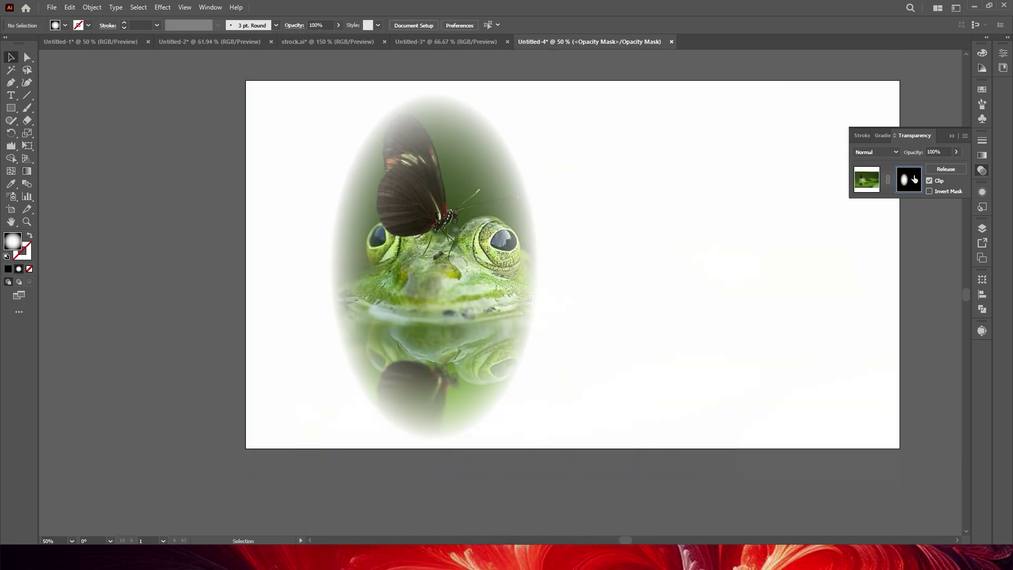
- Leave mask editing and move the masked frog image off the artboard's left side
left_click(868, 182)
left_click_drag(503, 261, 191, 258)
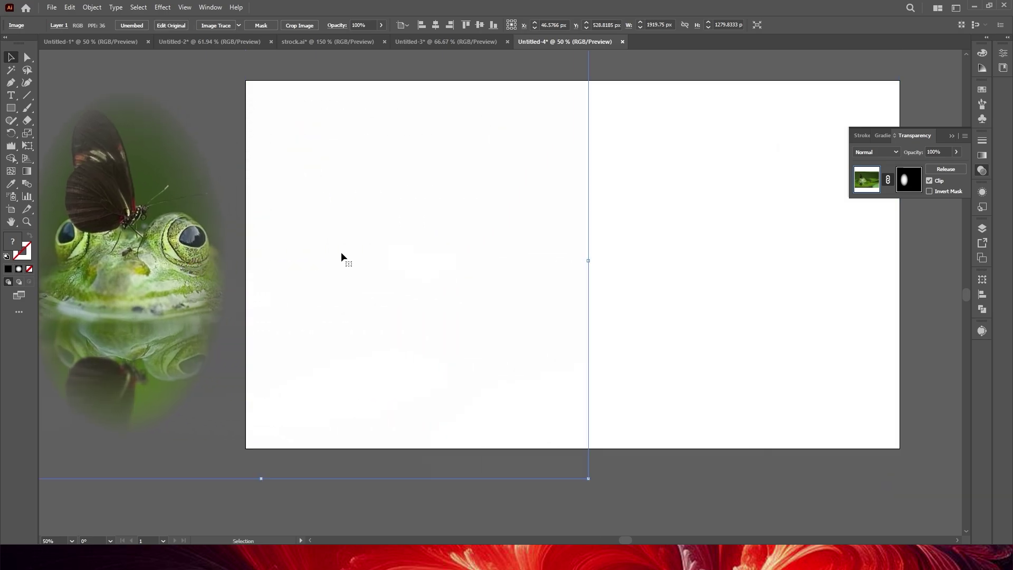
left_click(671, 231)
scroll(671, 230, "down", 3)
scroll(502, 229, "up", 2)
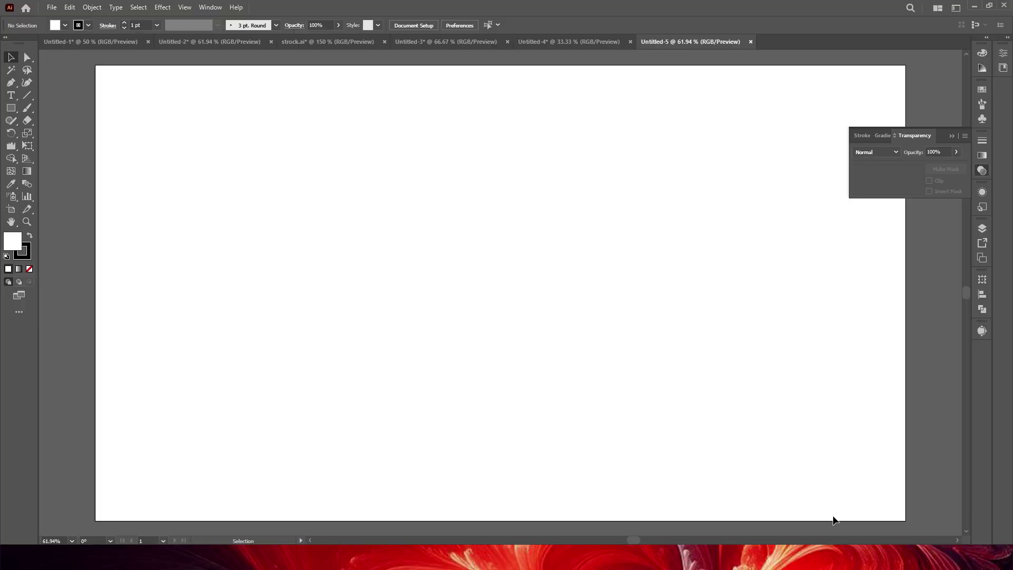
- Draw two separate pen lines meeting at a right-angle corner, about 129 px horizontally and 115 px vertically
key("p")
left_click(443, 233)
key("a")
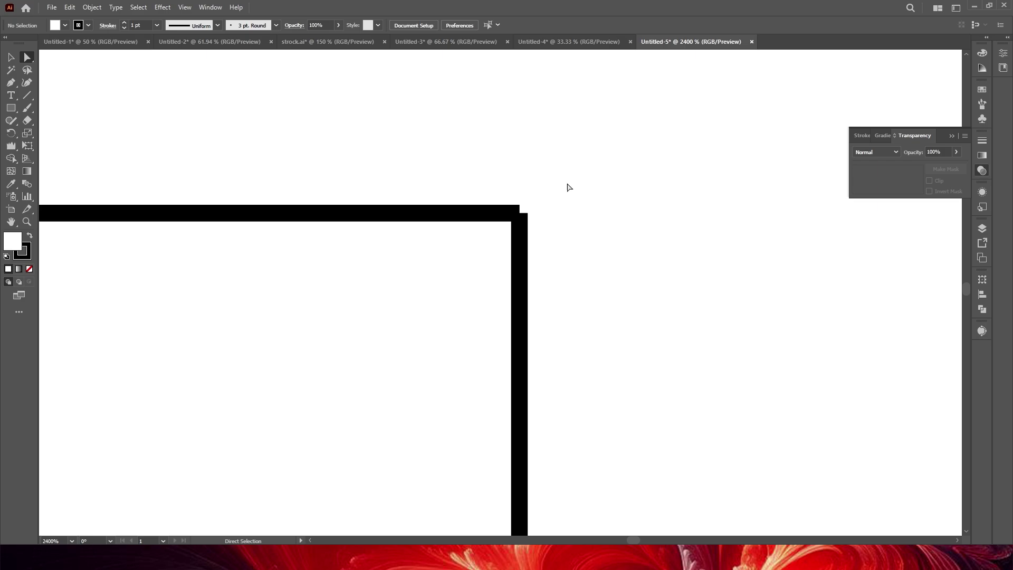
- Select the two overlapping end points at the corner and join them
left_click_drag(568, 187, 457, 267)
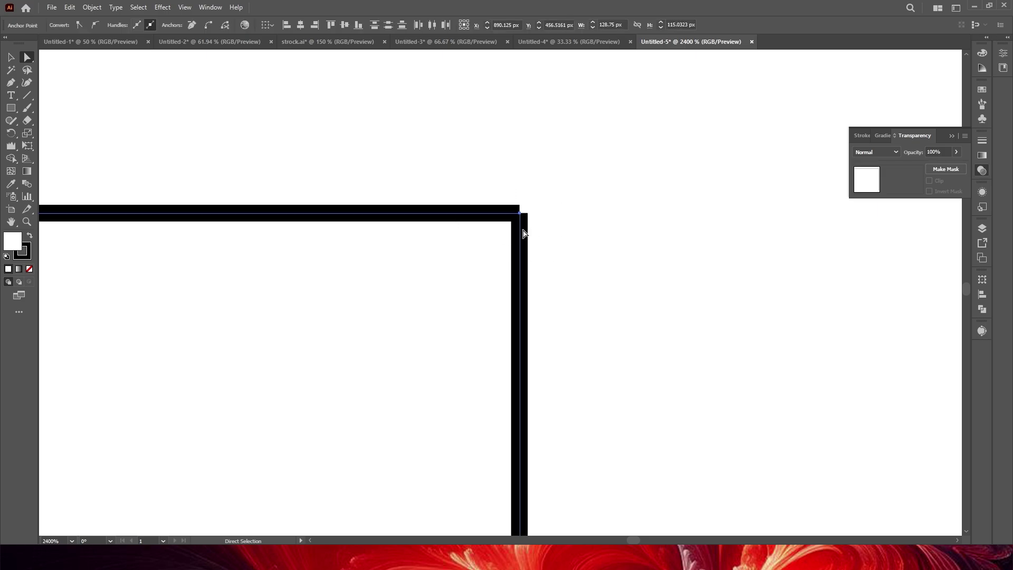
left_click(364, 170)
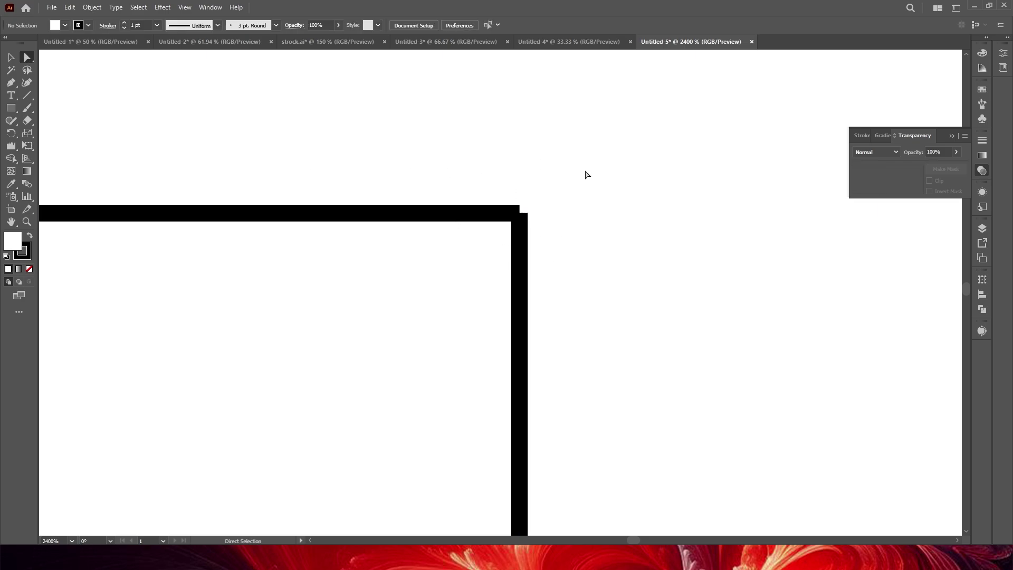
left_click_drag(586, 174, 473, 258)
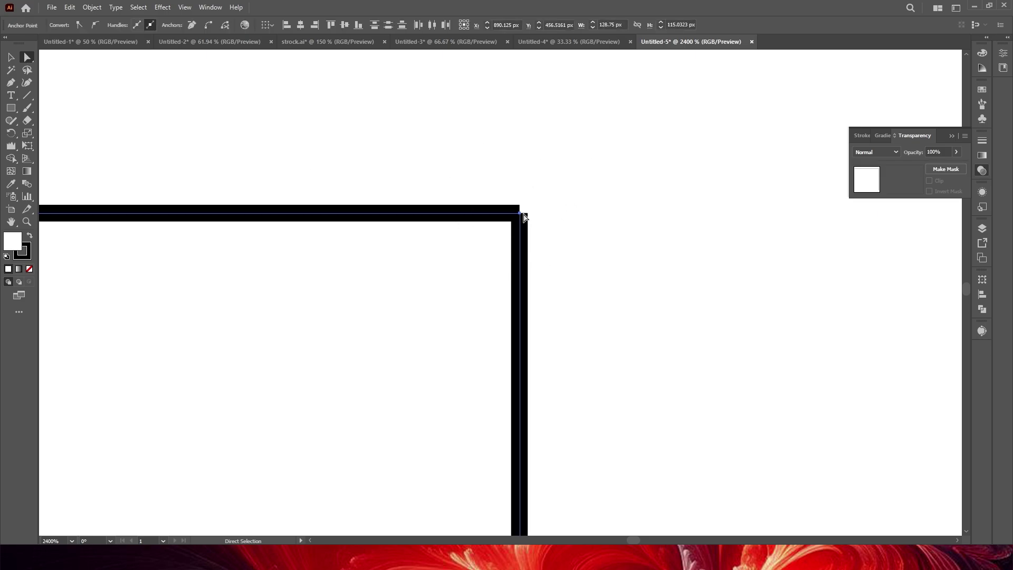
right_click(524, 217)
left_click(561, 348)
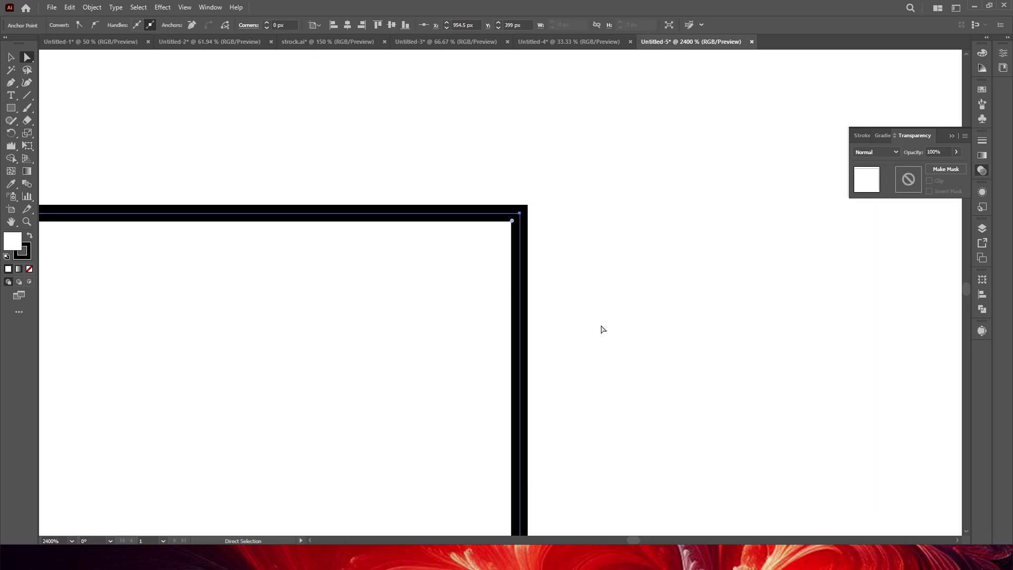
- Test the joined corner by moving its anchor point, and undo both the move and the join
left_click_drag(539, 178, 464, 272)
left_click_drag(514, 226, 697, 181)
key("ctrl+z")
key("ctrl+z")
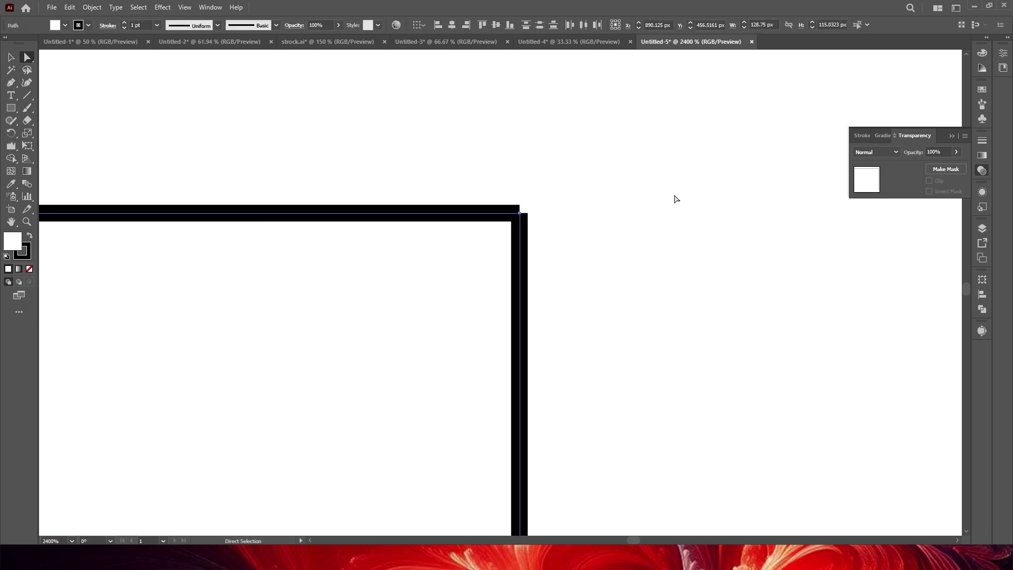
- Connect the two selected end points at the corner again and test the join by moving the anchor point
left_click_drag(604, 181, 441, 264)
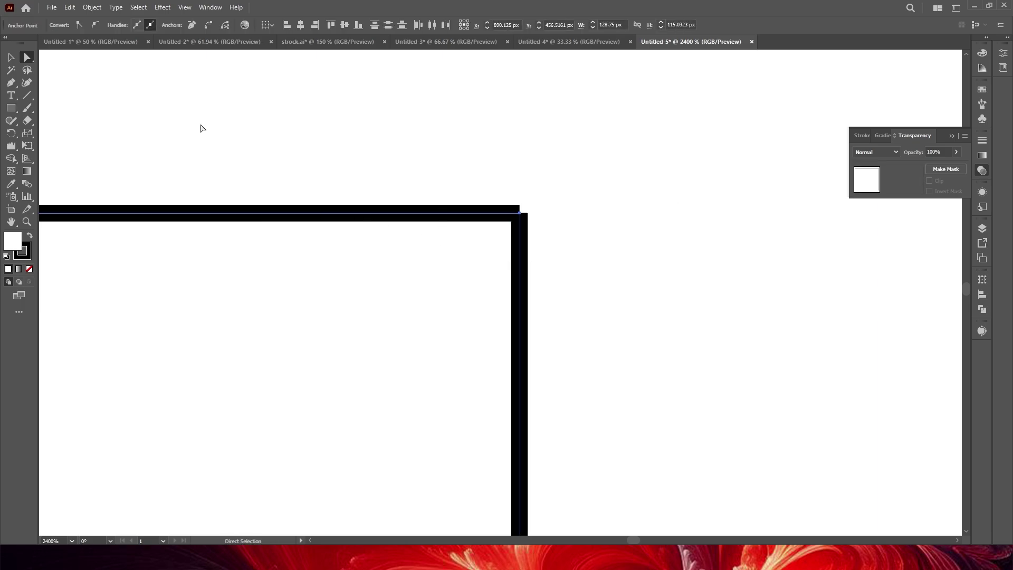
left_click(209, 25)
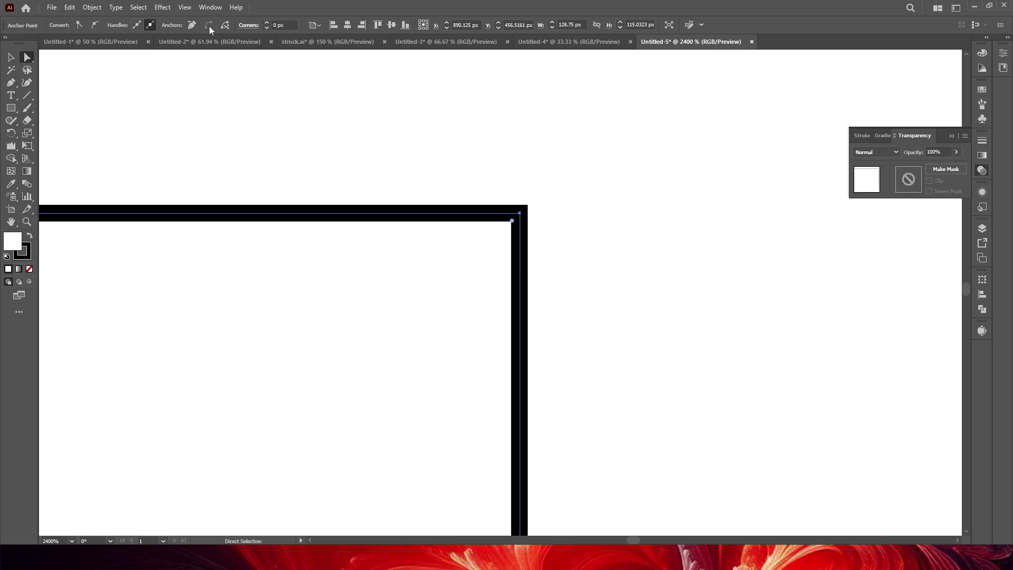
left_click(586, 180)
left_click_drag(565, 184, 440, 259)
left_click_drag(512, 223, 692, 180)
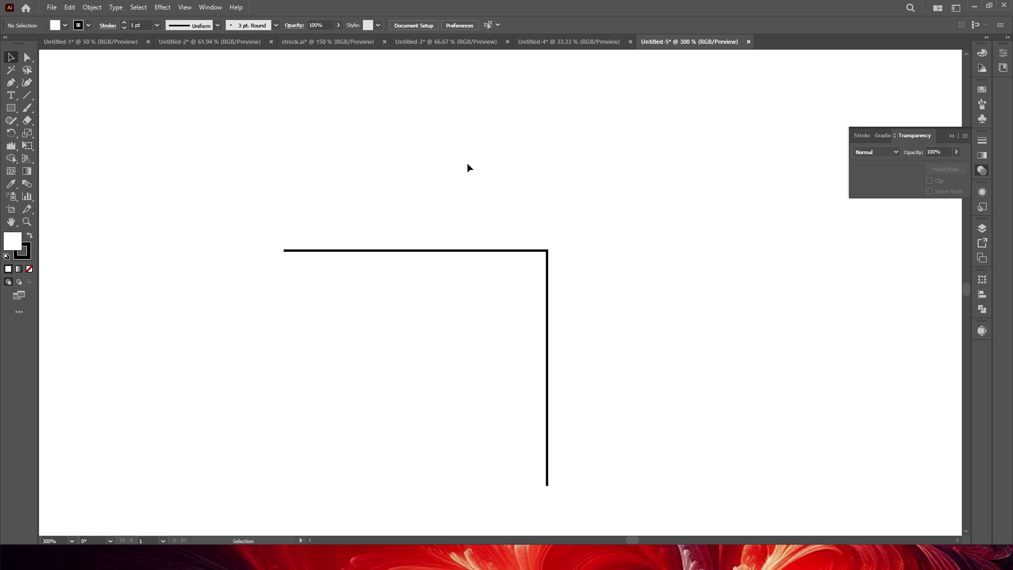